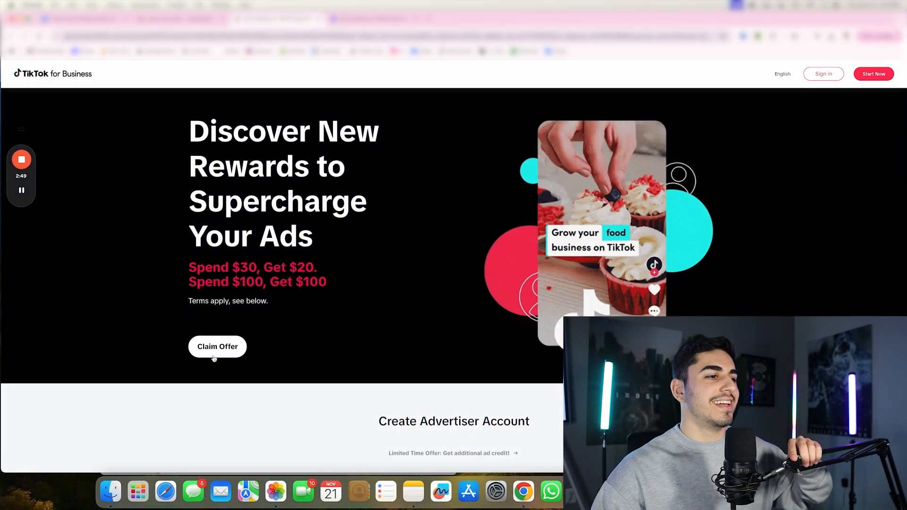
# Step: Claim the ad credit offer and sign up with an email and password, accepting the terms and opting out of marketing emails
pyautogui.click(217, 354)
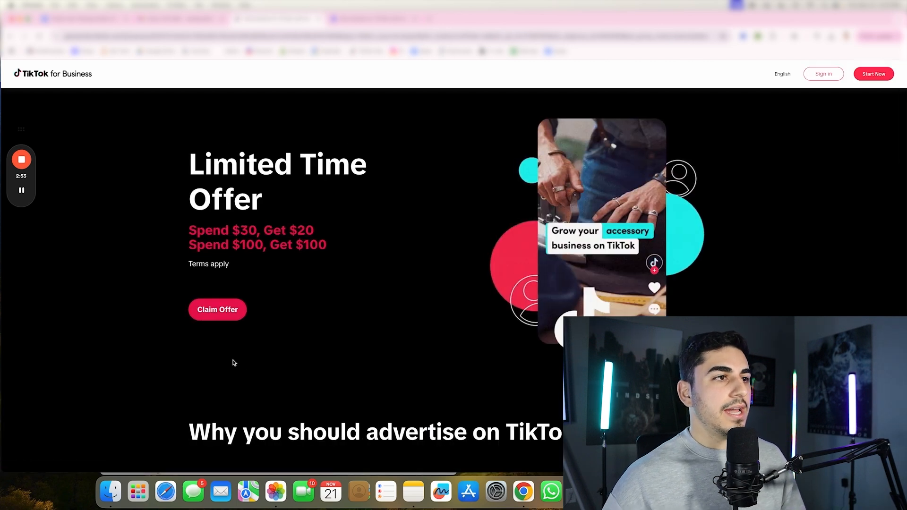
pyautogui.click(236, 307)
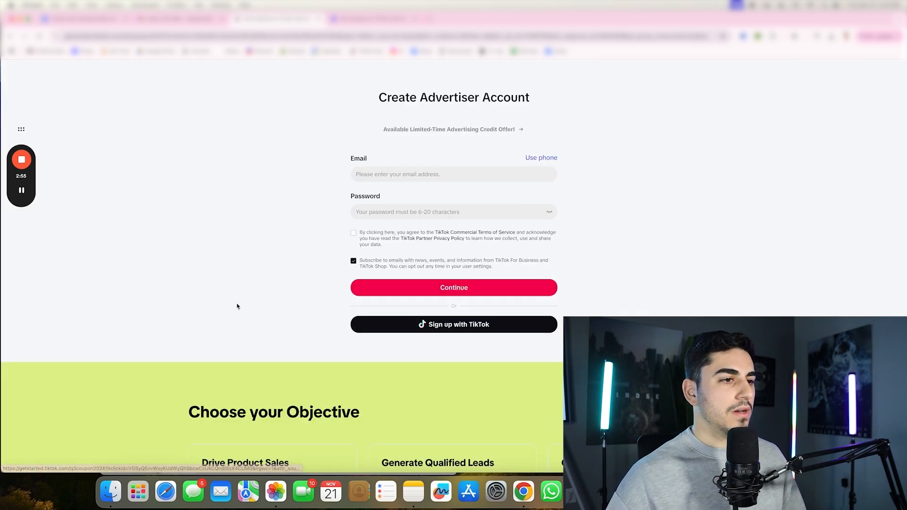
pyautogui.click(430, 177)
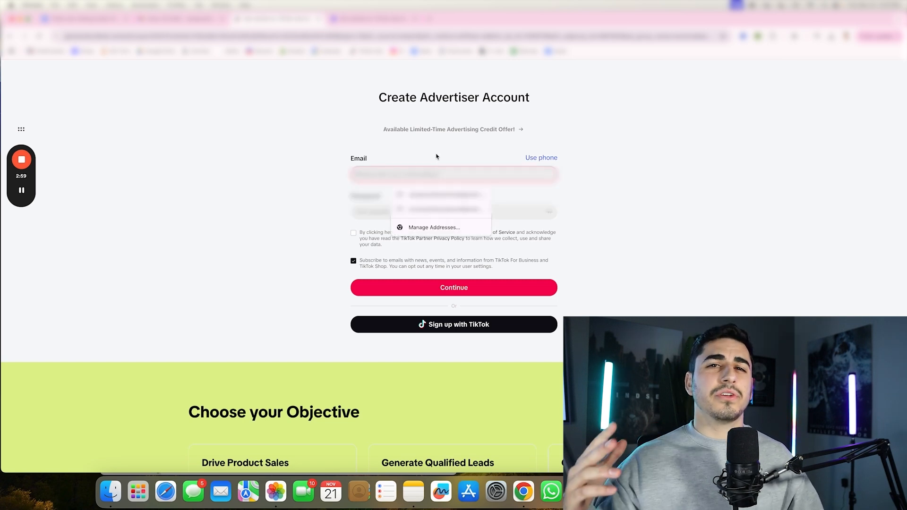
pyautogui.write('eco')
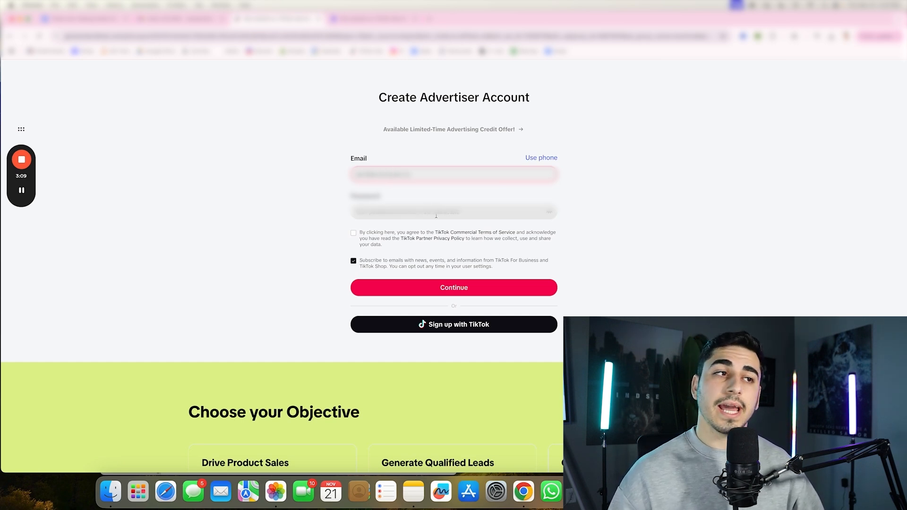
pyautogui.click(436, 216)
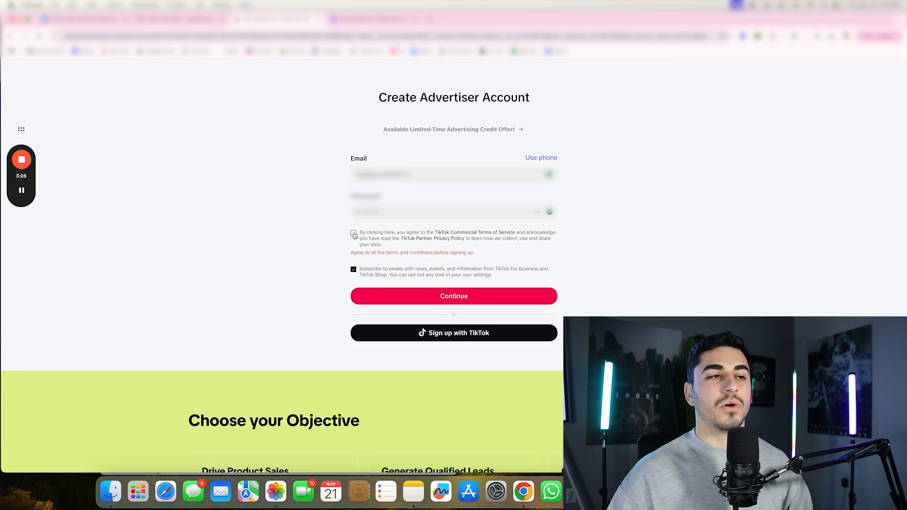
pyautogui.click(353, 234)
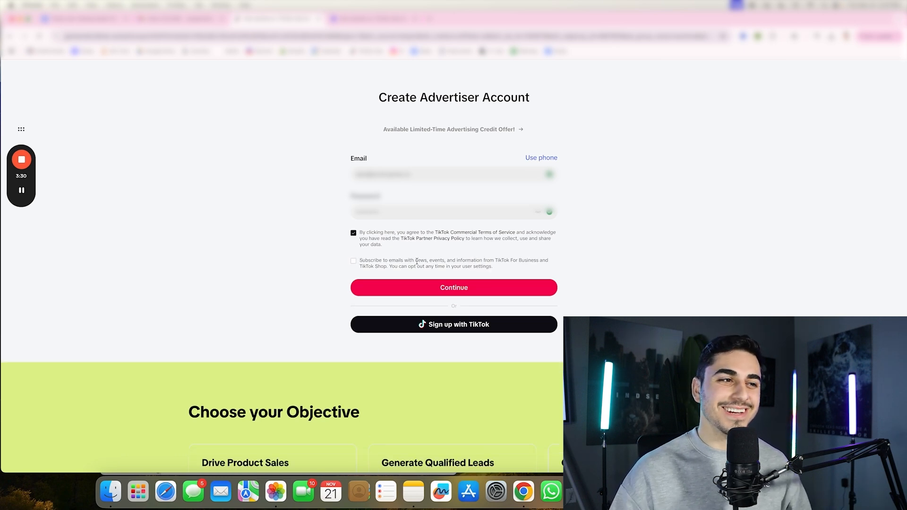
pyautogui.click(437, 281)
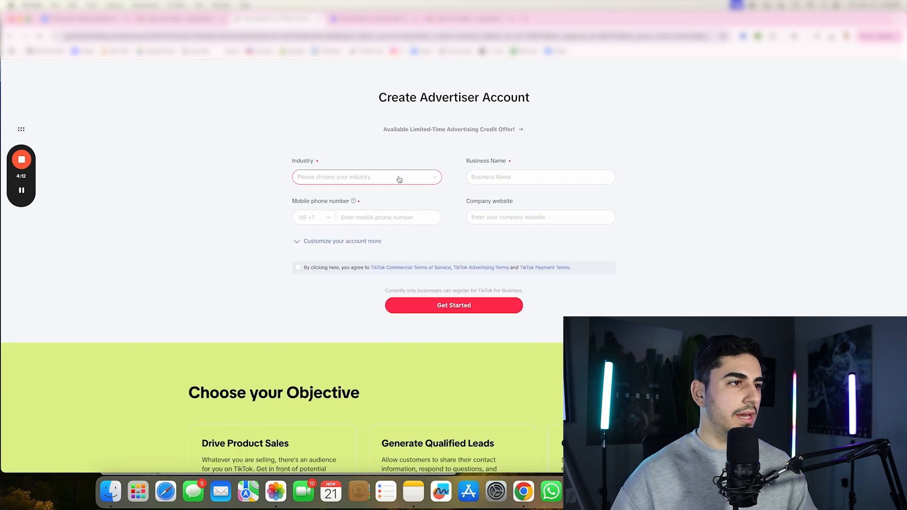
# Step: Set the industry to Home Decor & Accessories and fill in the mobile phone number and the business name
pyautogui.click(397, 178)
pyautogui.click(390, 220)
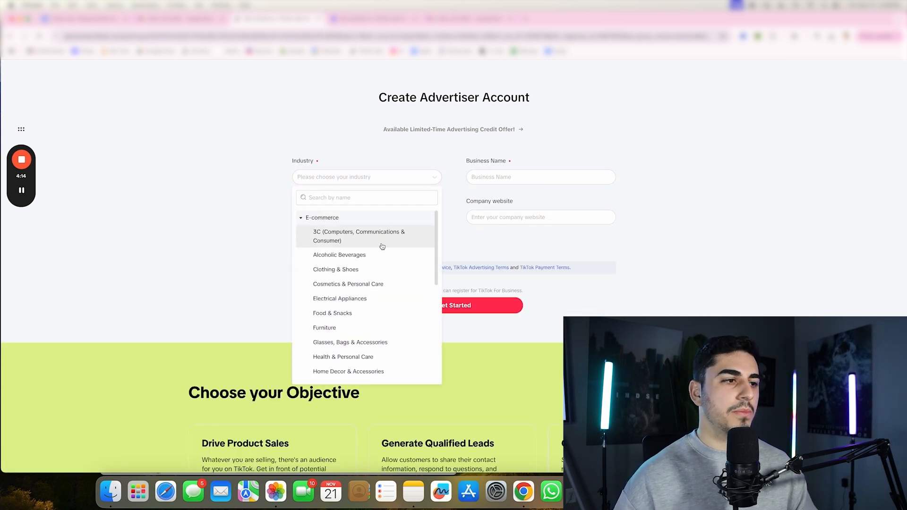
pyautogui.scroll(-3, 373, 304)
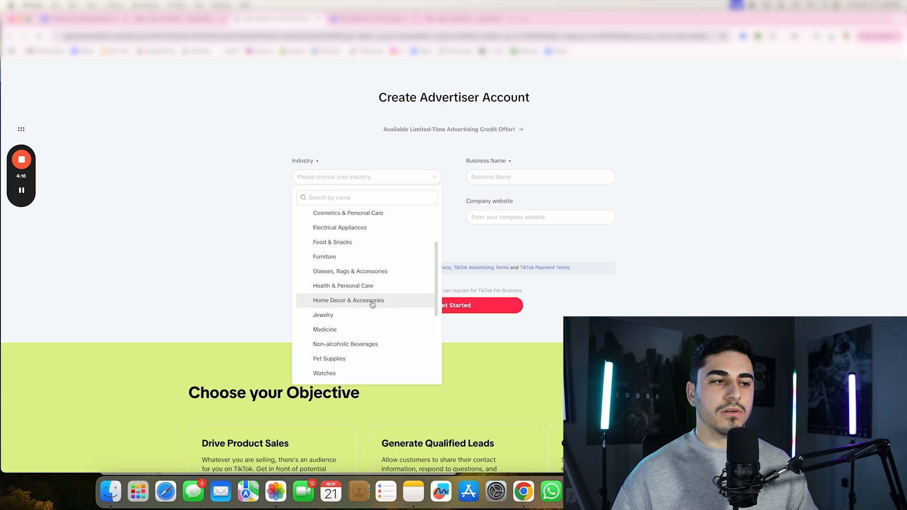
pyautogui.click(372, 302)
pyautogui.click(478, 174)
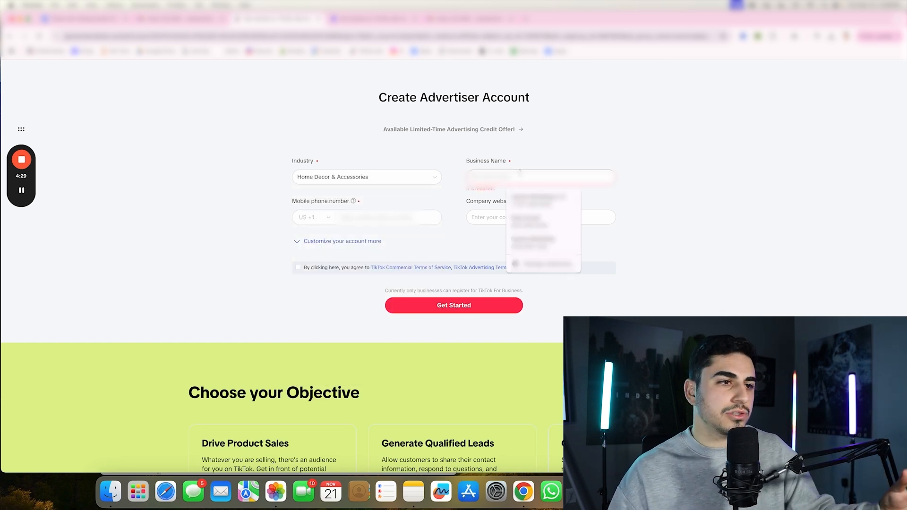
pyautogui.click(522, 202)
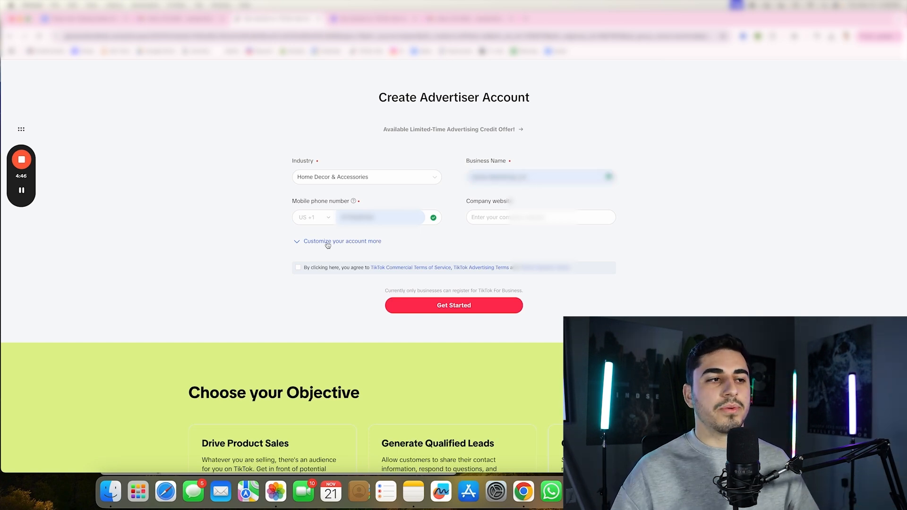
# Step: Expand the additional account settings, agree to the commercial, advertising and payment terms, and submit the advertiser account form
pyautogui.click(327, 244)
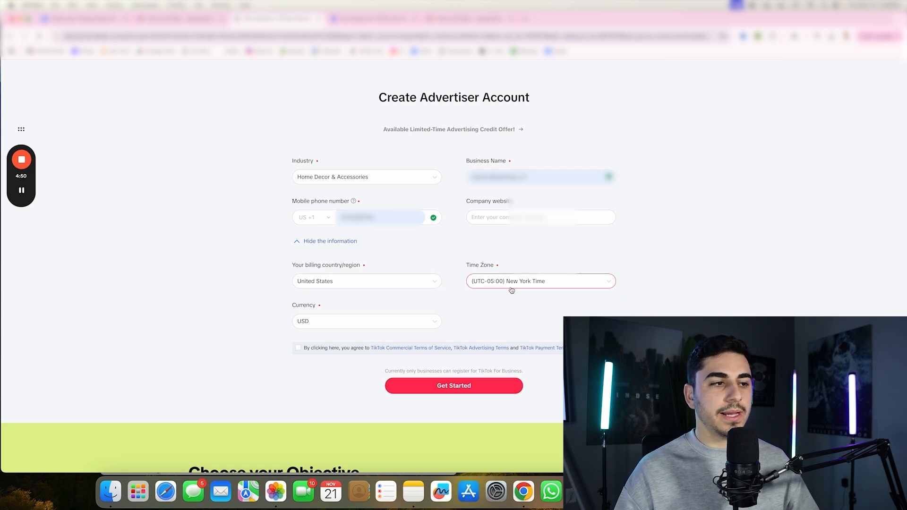
pyautogui.scroll(-3, 296, 275)
pyautogui.click(298, 284)
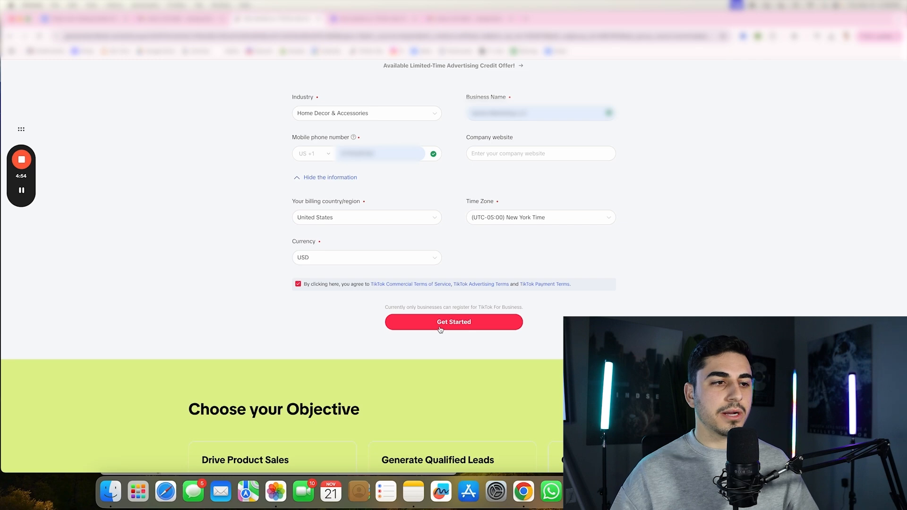
pyautogui.click(440, 329)
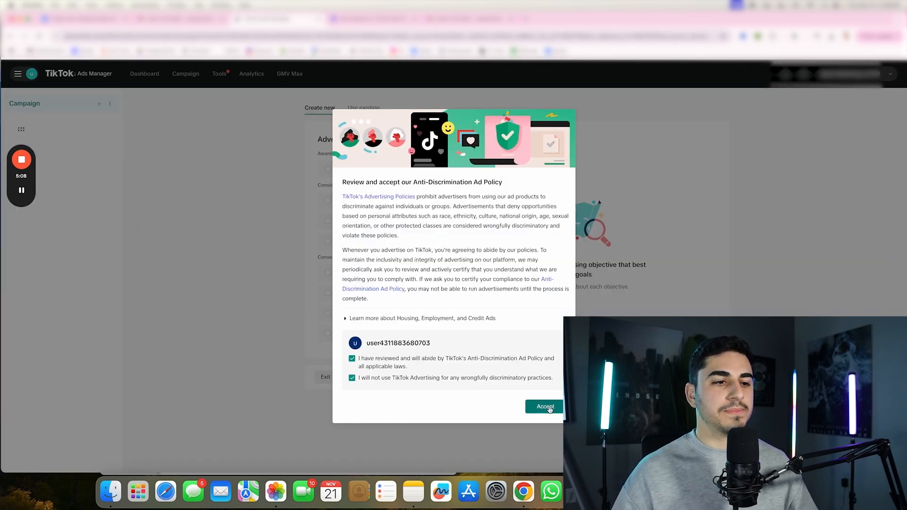
# Step: Accept the Anti-Discrimination Ad Policy and exit campaign creation to the dashboard, suppressing future exit prompts
pyautogui.click(546, 408)
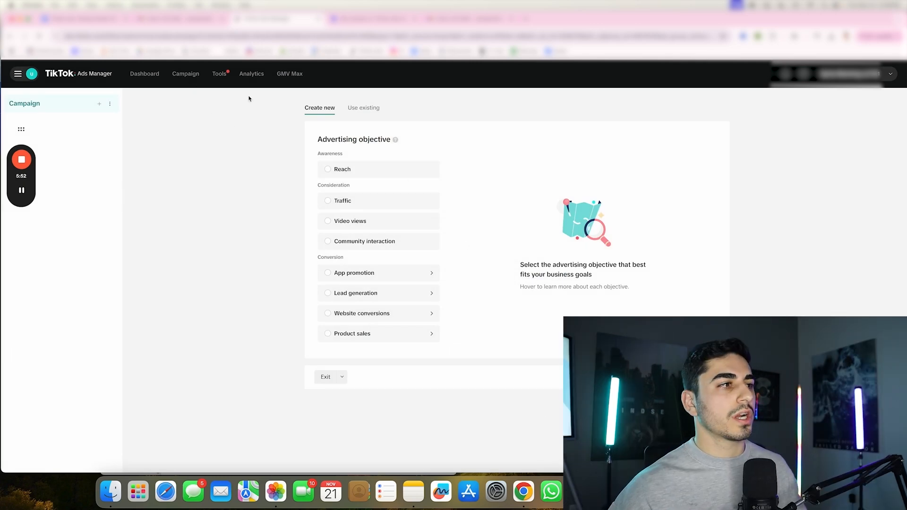
pyautogui.click(145, 79)
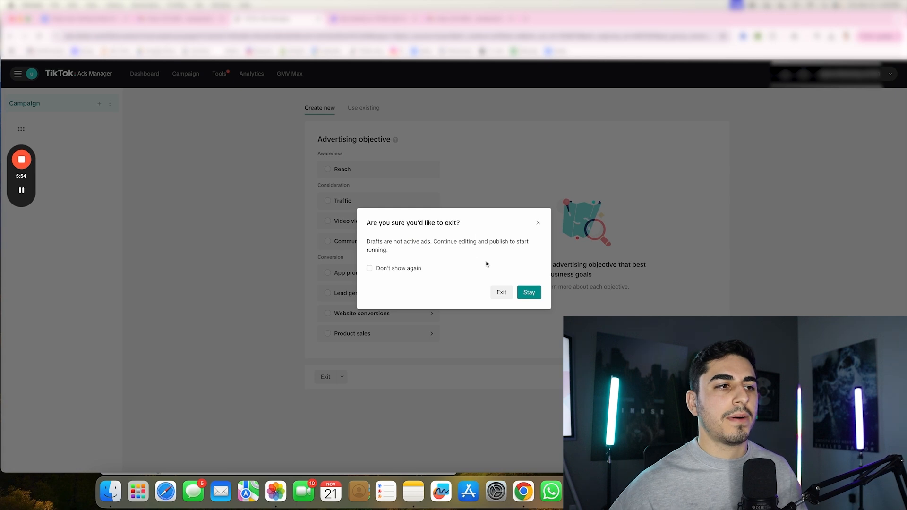
pyautogui.click(390, 270)
pyautogui.click(502, 292)
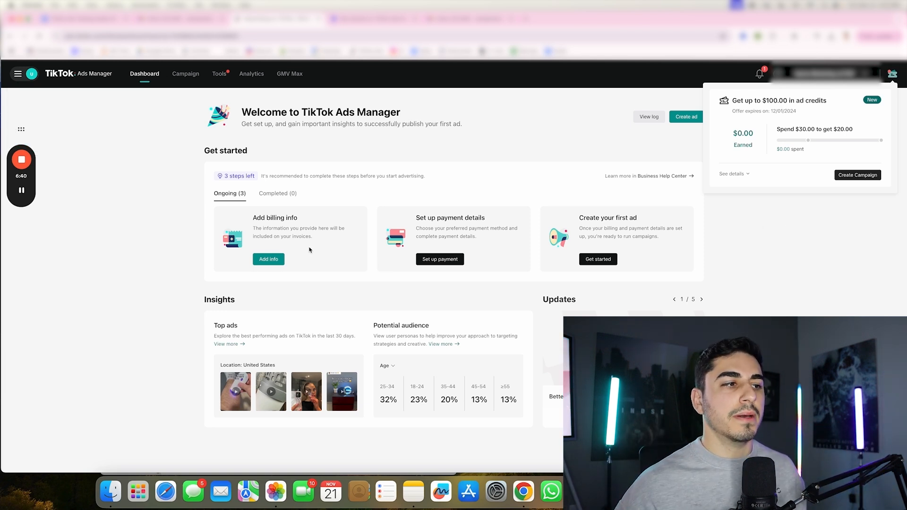
# Step: Add the billing info, set up PayPal as the payment method, and return to the dashboard
pyautogui.click(267, 260)
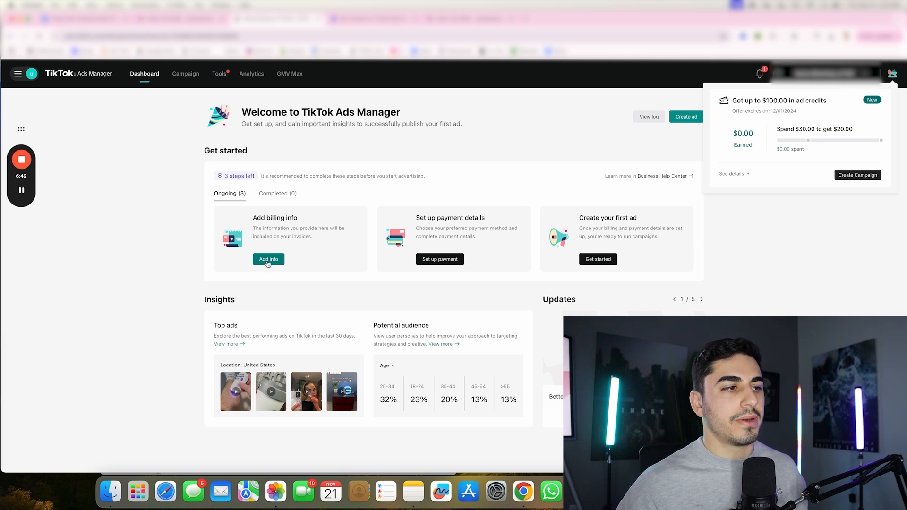
pyautogui.click(375, 178)
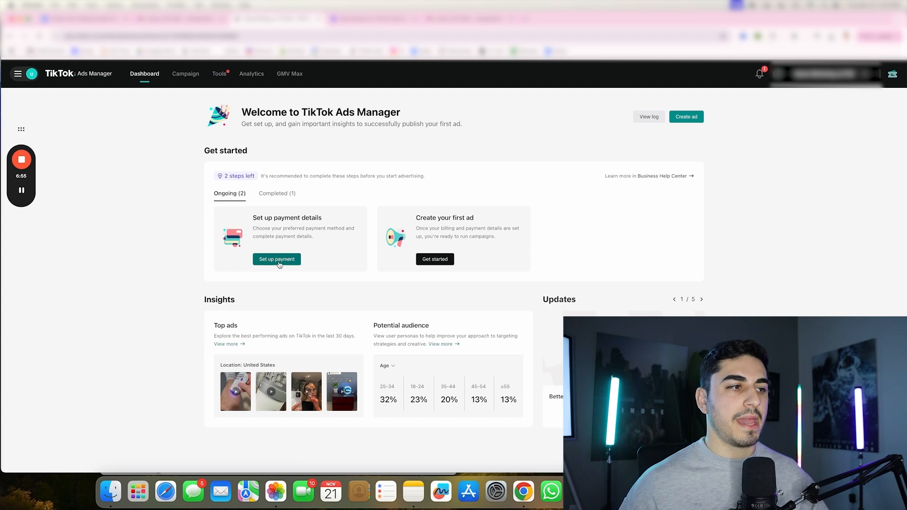
pyautogui.click(278, 260)
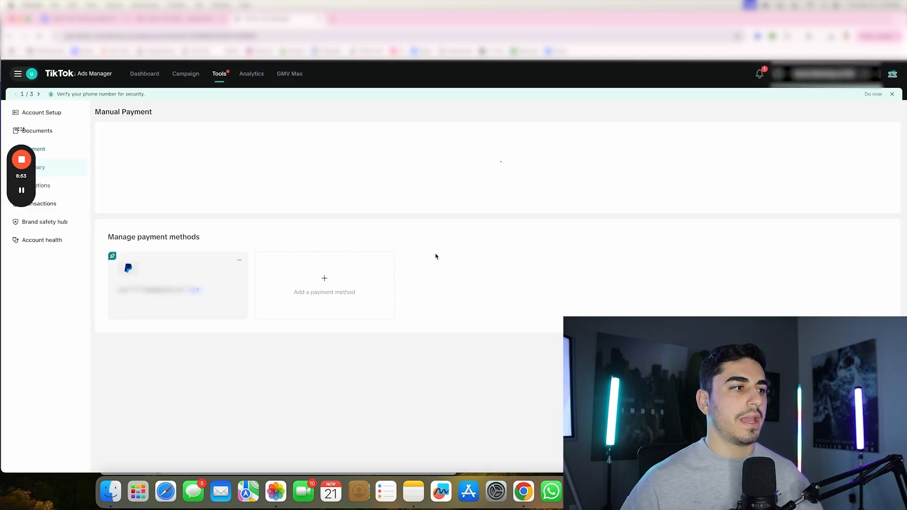
pyautogui.click(145, 74)
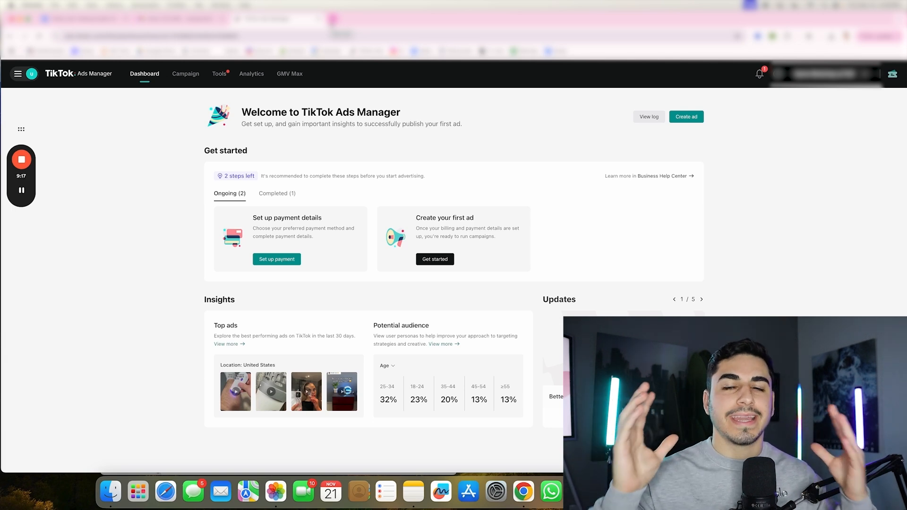
# Step: Open shopify.com in a new browser tab and log in to the store's admin
pyautogui.click(333, 20)
pyautogui.write('shopify.com')
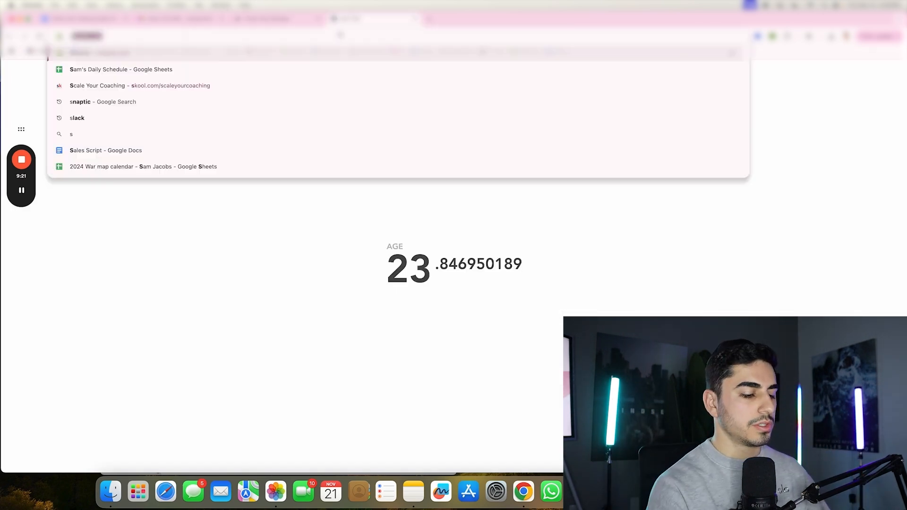
pyautogui.press('Return')
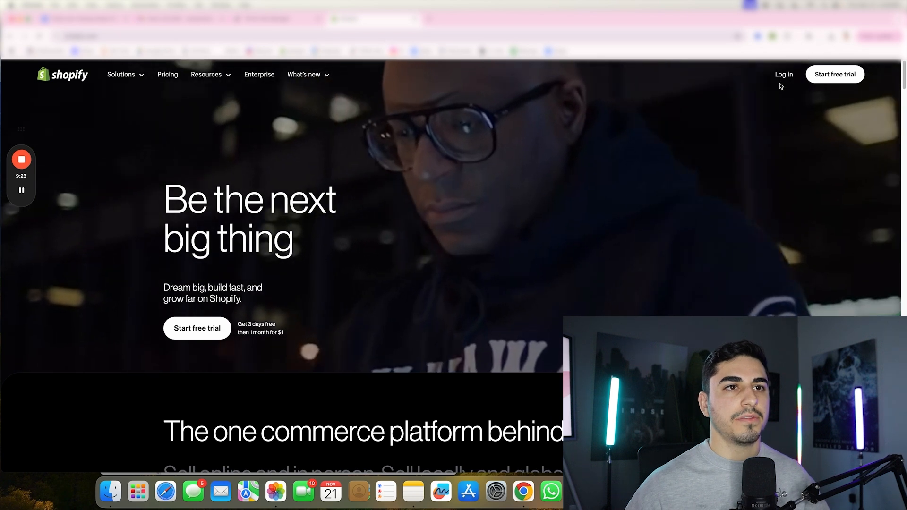
pyautogui.click(784, 75)
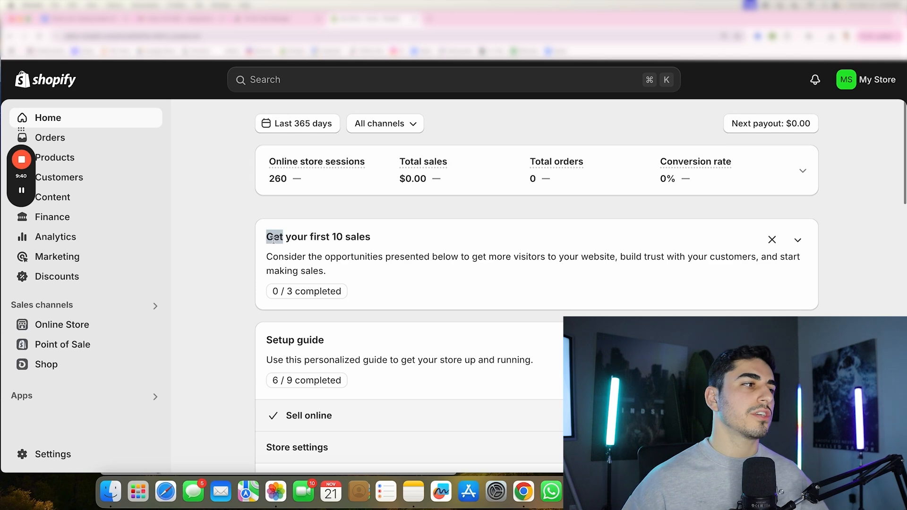
pyautogui.doubleClick(271, 236)
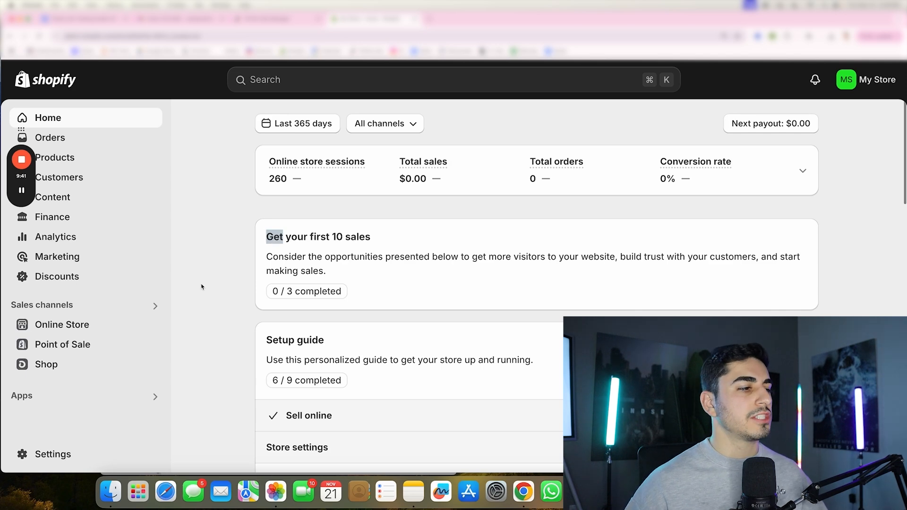
# Step: Go to the store's app and sales channel settings and open the Shopify App Store
pyautogui.click(111, 402)
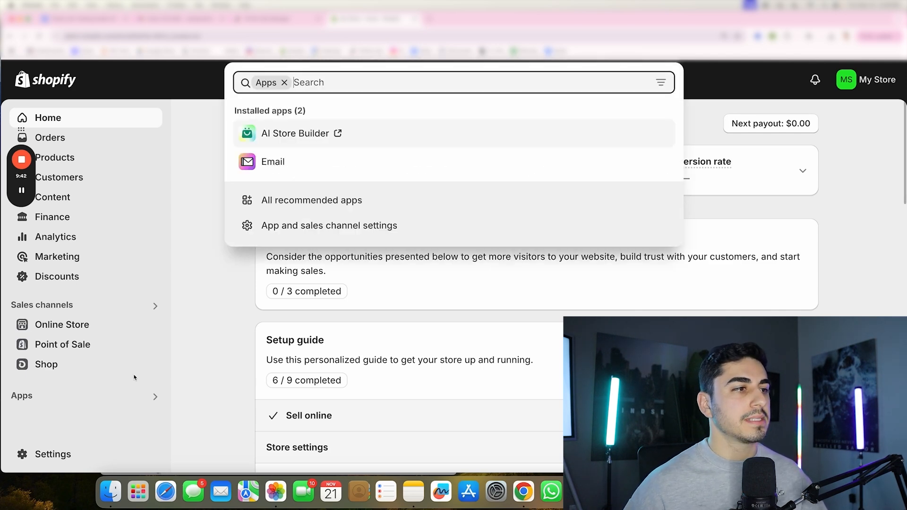
pyautogui.click(301, 230)
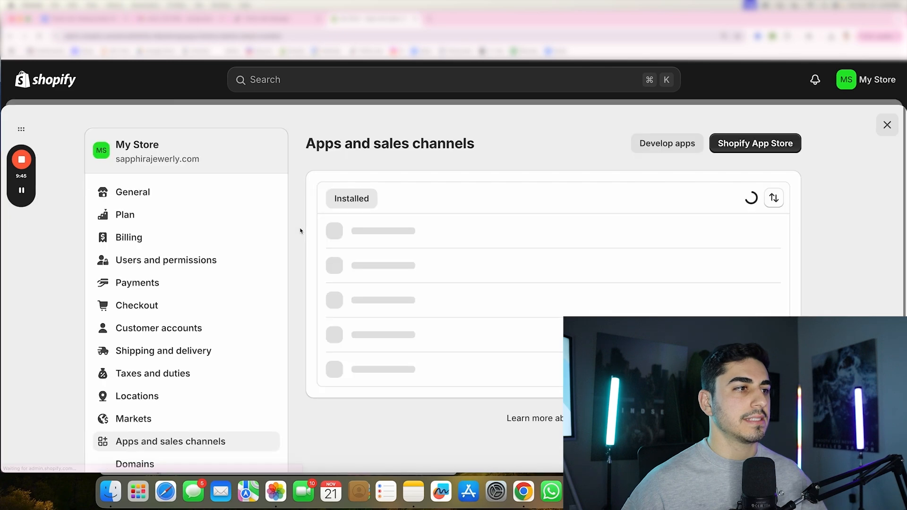
pyautogui.click(760, 145)
# Step: Search the Shopify App Store for "tiktok" and open the TikTok app in the store admin
pyautogui.click(410, 73)
pyautogui.write('tiktok')
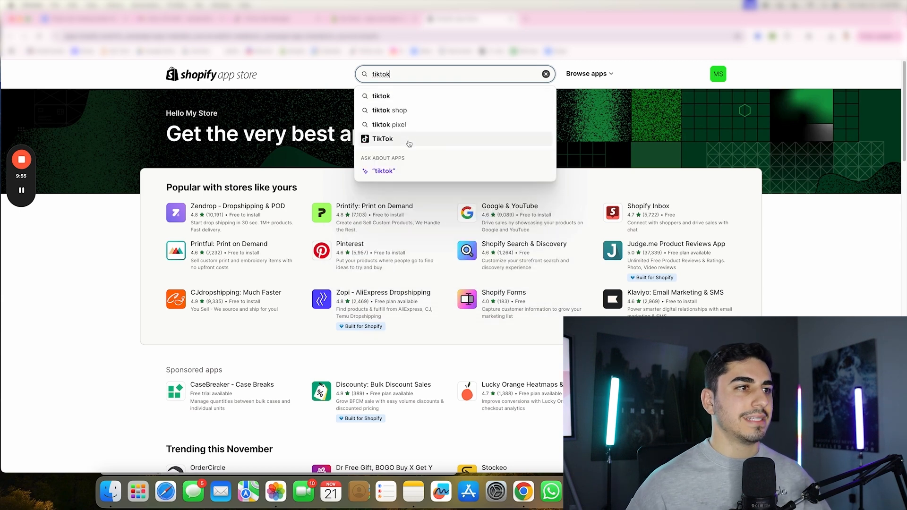
pyautogui.click(409, 140)
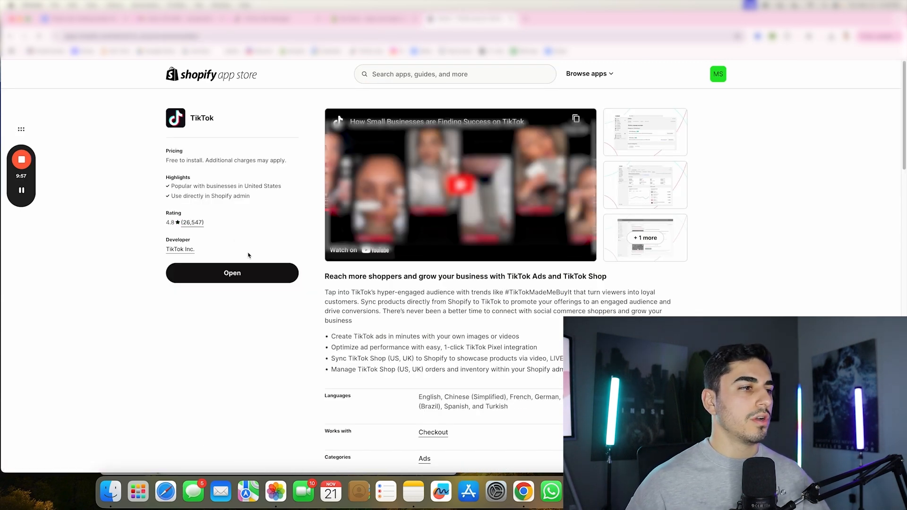
pyautogui.click(263, 272)
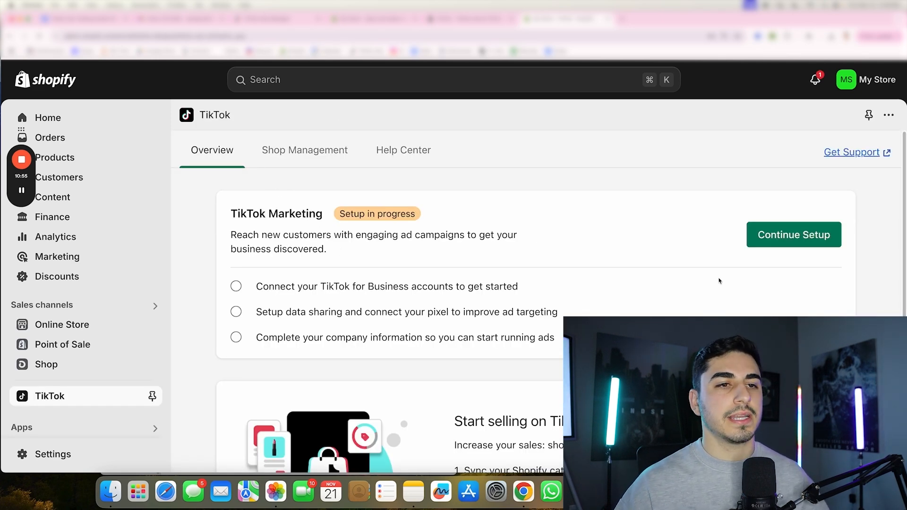
# Step: Continue the TikTok Marketing setup and choose the Maximum data-sharing level
pyautogui.click(798, 236)
pyautogui.click(681, 306)
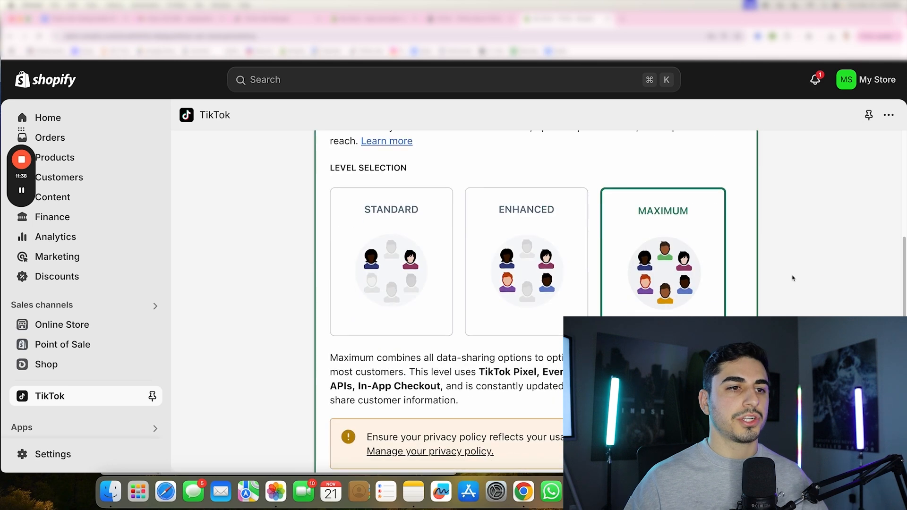
pyautogui.scroll(-5, 676, 260)
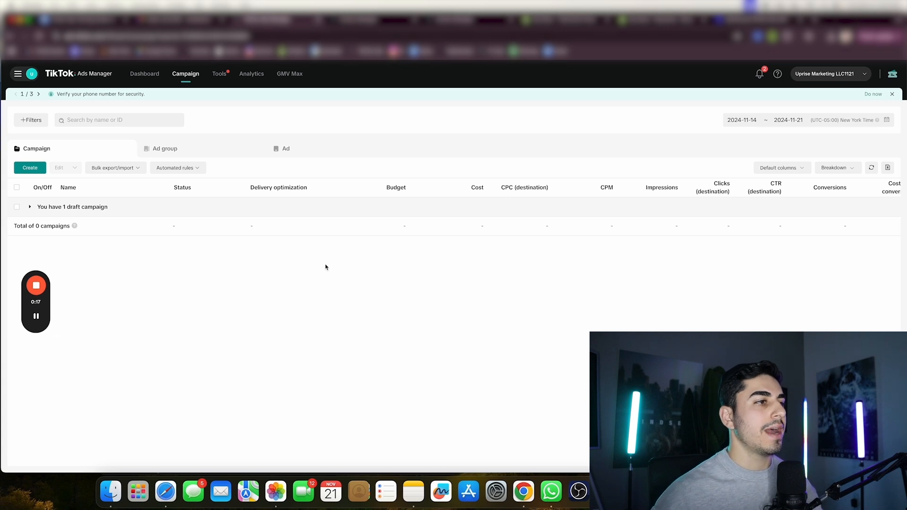
# Step: Create a new TikTok Ads Manager campaign with the Website conversions objective and turn off Smart+ campaign
pyautogui.click(30, 168)
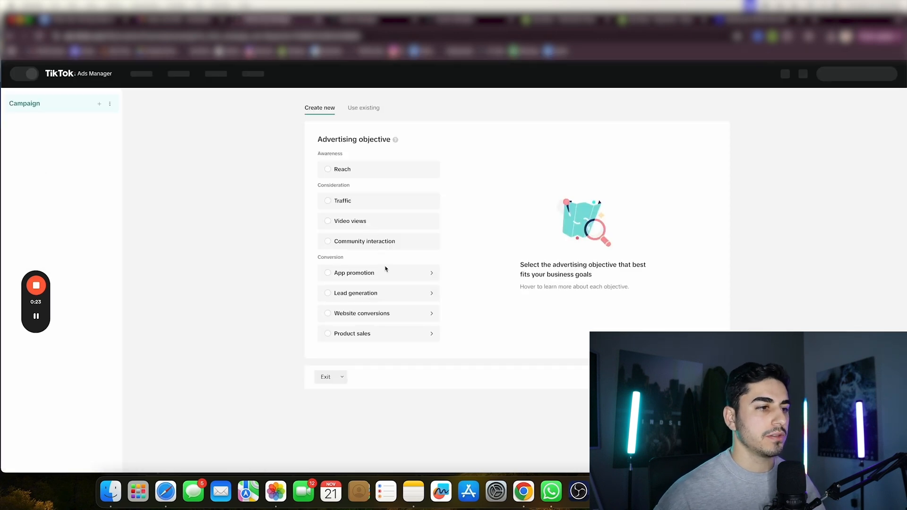
pyautogui.click(353, 315)
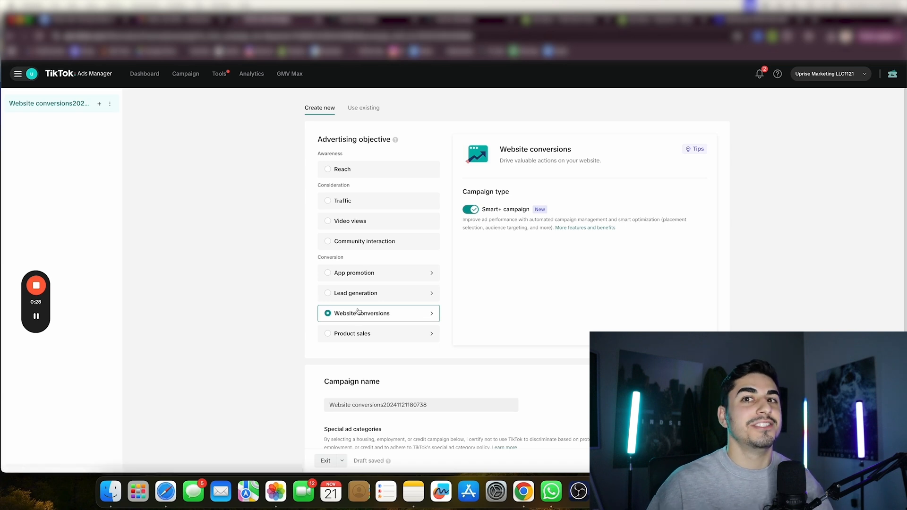
pyautogui.click(472, 209)
pyautogui.scroll(-3, 478, 261)
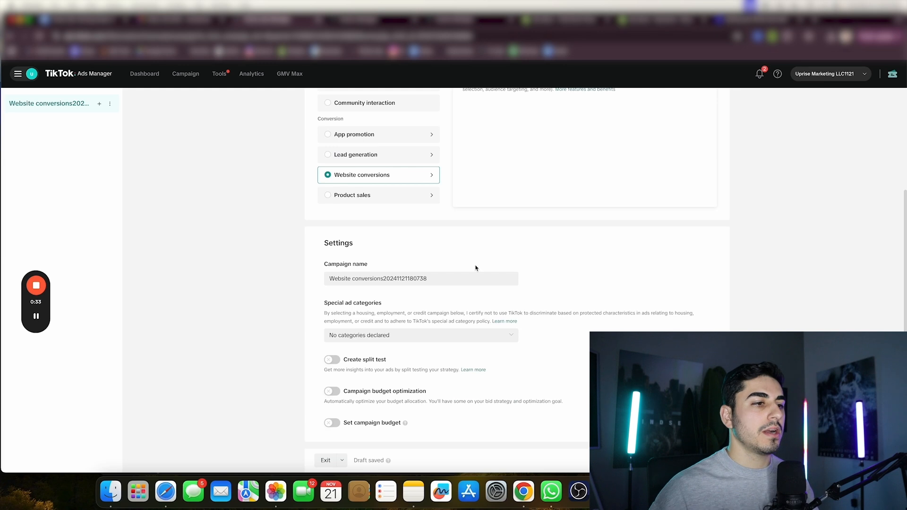
# Step: Rename the campaign as "CBO - Product Name"
pyautogui.tripleClick(433, 281)
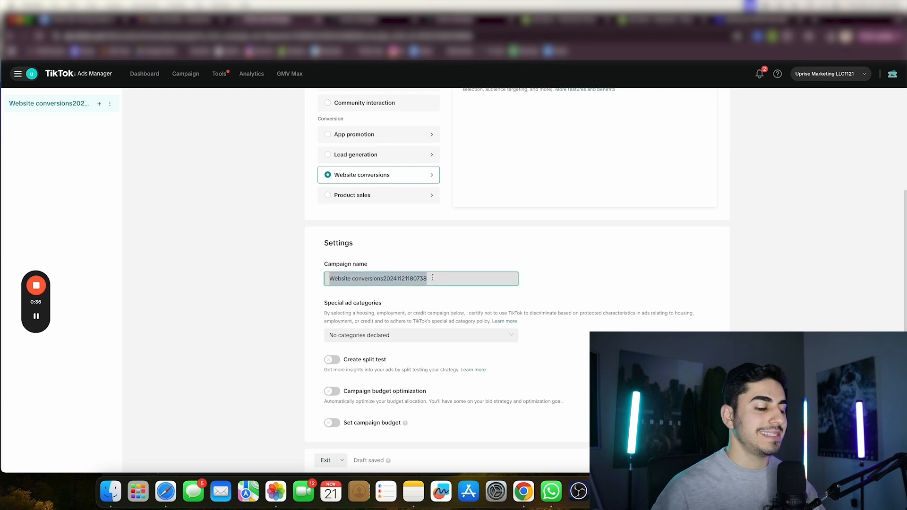
pyautogui.write('CBO - Product Name')
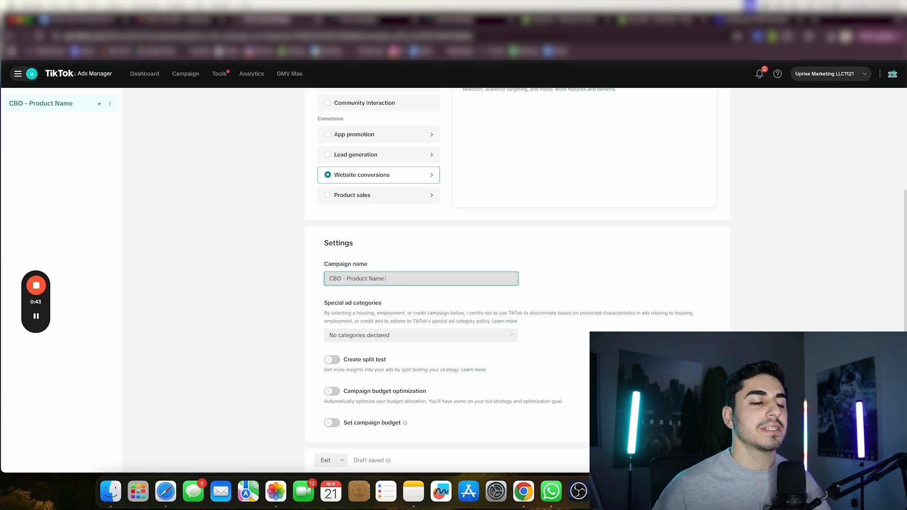
# Step: Open the downloaded Snaptik video of the fireplace diffuser and play it as an example of the product to advertise
pyautogui.click(741, 492)
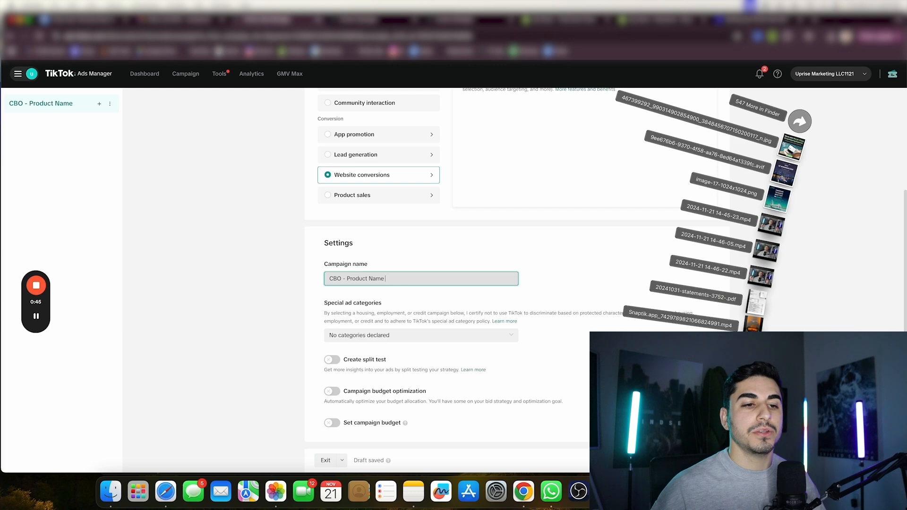
pyautogui.click(748, 378)
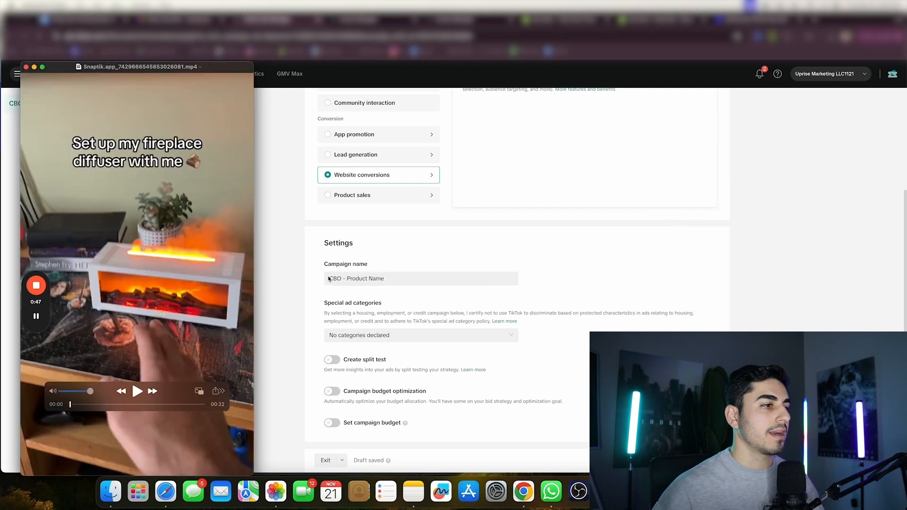
pyautogui.moveTo(166, 137); pyautogui.dragTo(480, 103)
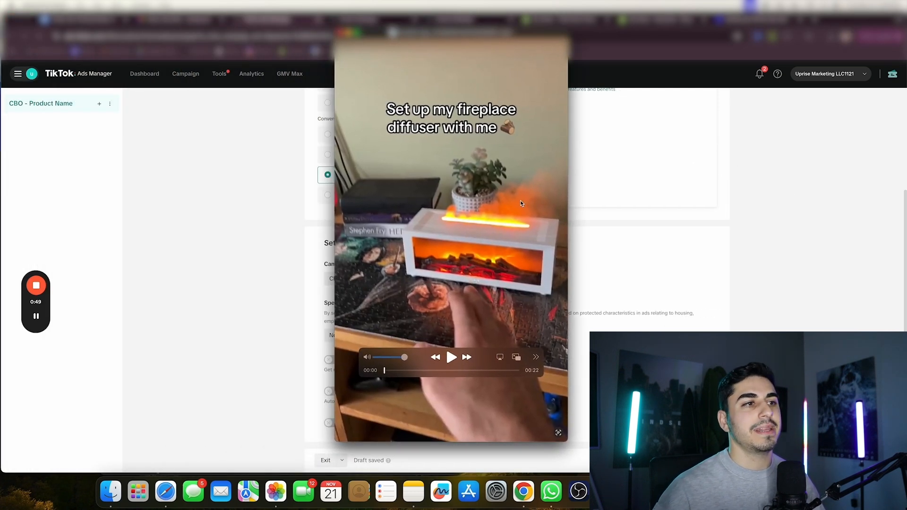
pyautogui.press('space')
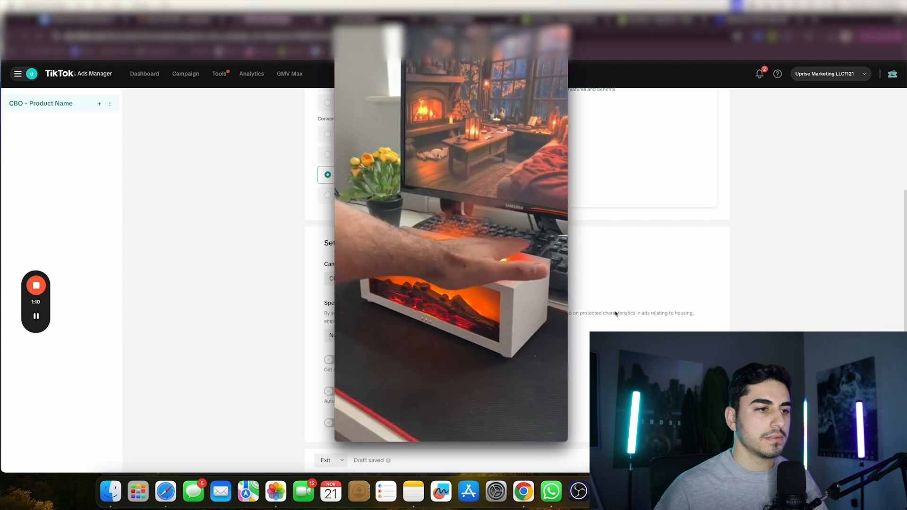
pyautogui.press('space')
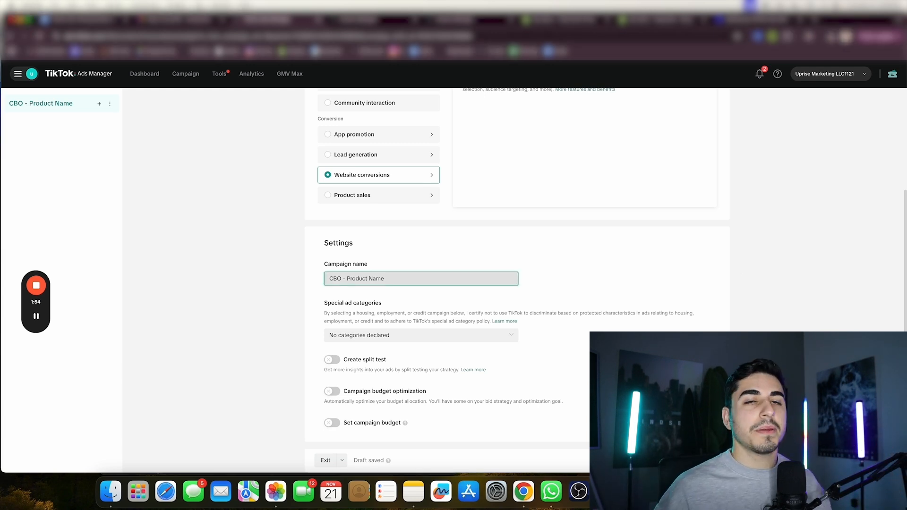
# Step: Turn on campaign budget optimization with a daily budget of 50 USD and continue to the ad group settings
pyautogui.click(329, 392)
pyautogui.scroll(-1, 496, 395)
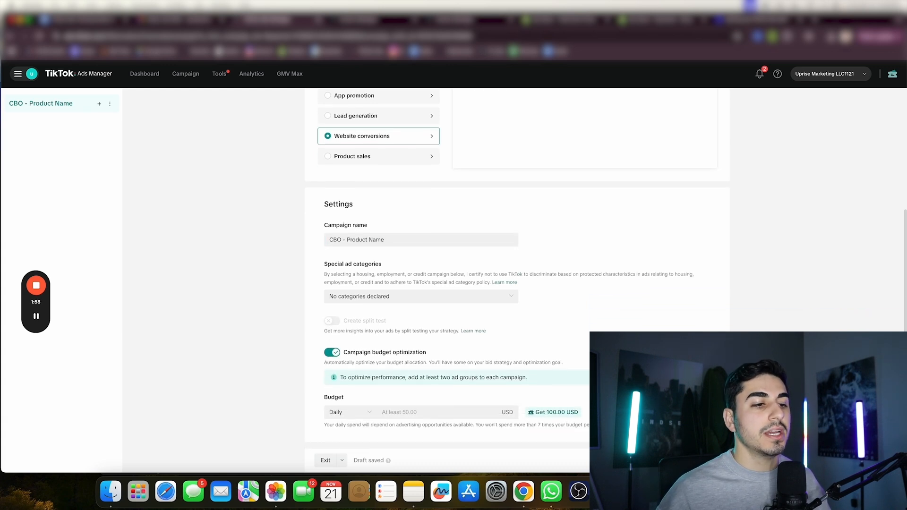
pyautogui.click(461, 413)
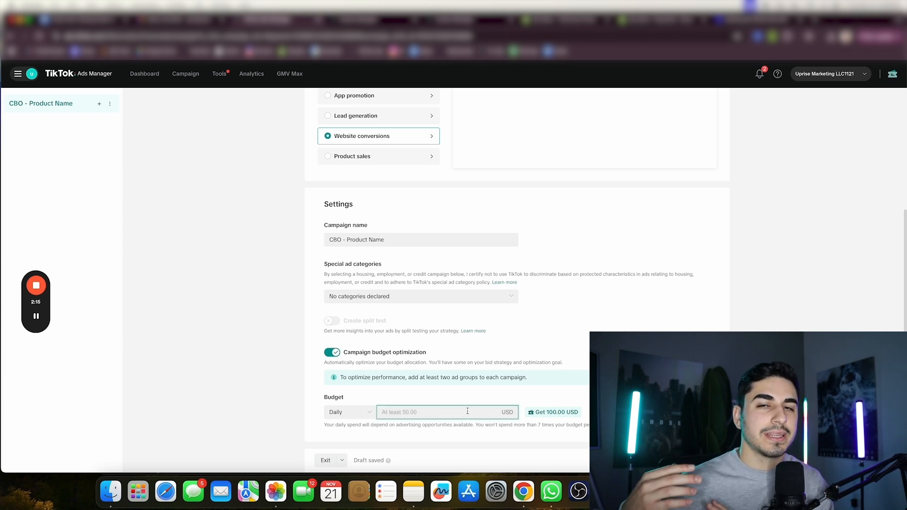
pyautogui.write('50')
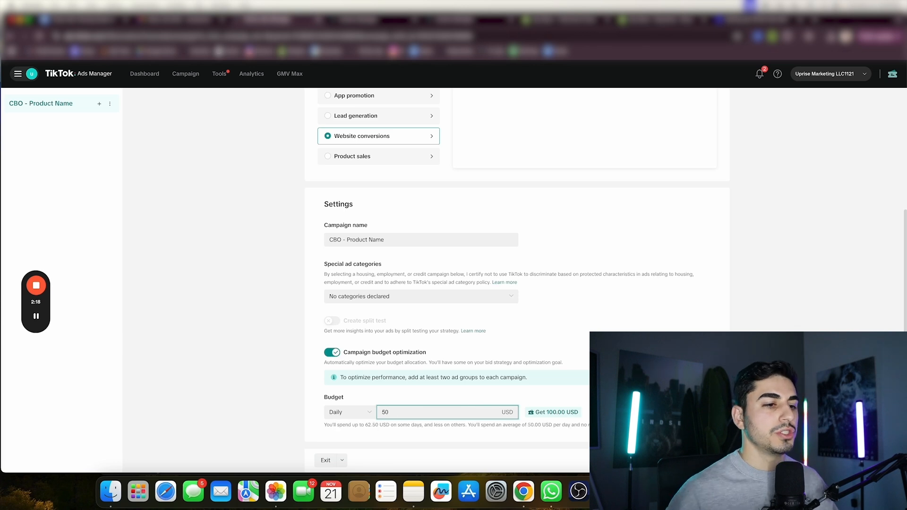
pyautogui.press('Tab')
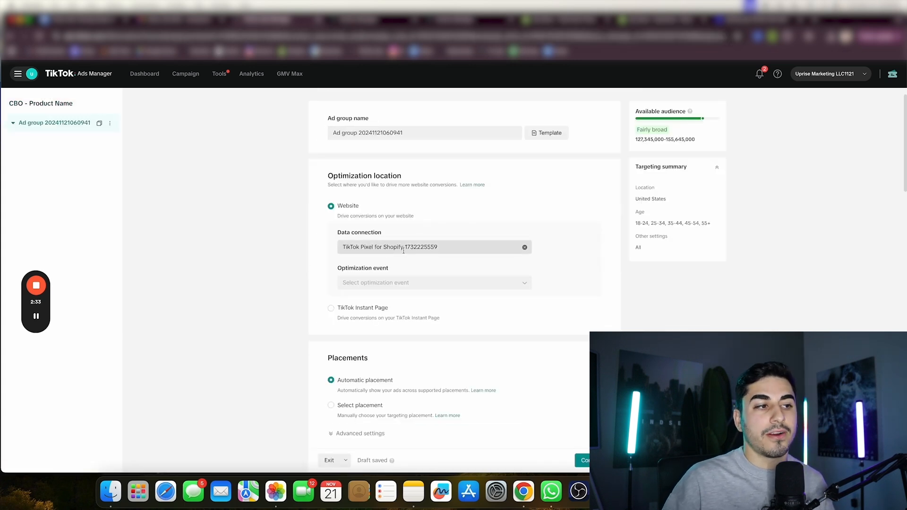
# Step: Set the ad group's website optimization event to Complete Payment for the Shopify pixel
pyautogui.click(422, 282)
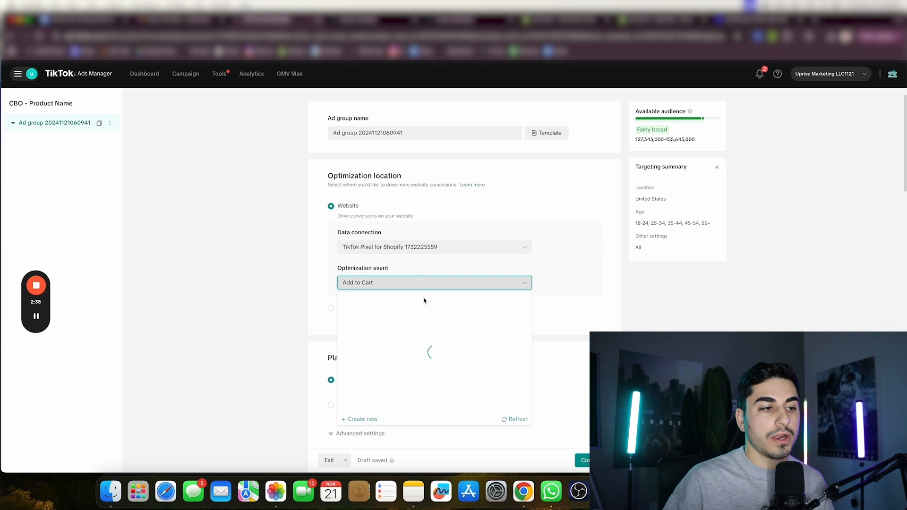
pyautogui.click(393, 331)
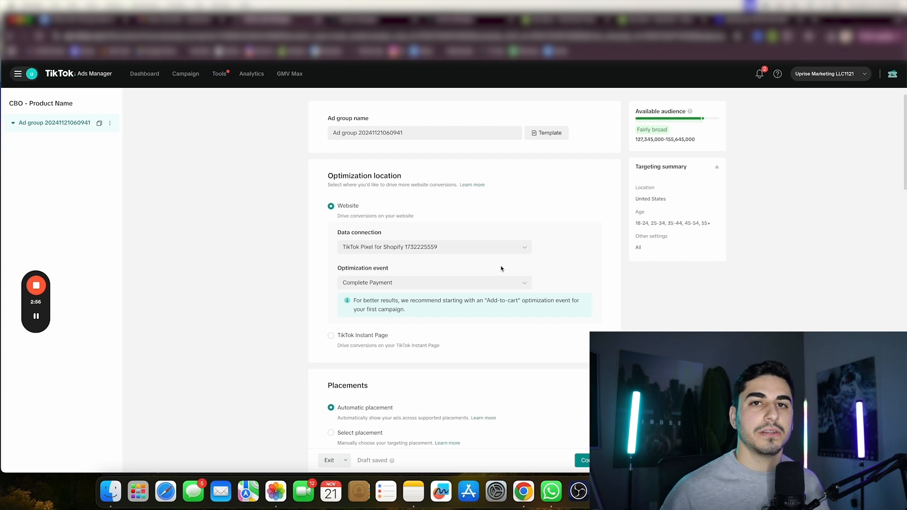
pyautogui.click(406, 282)
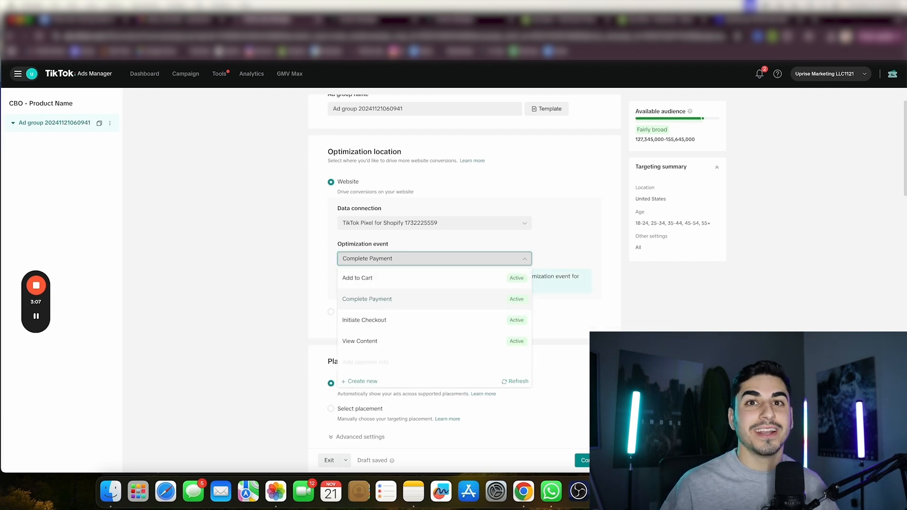
pyautogui.click(701, 336)
# Step: Switch the ad group to manually selected placements and exclude Global App Bundle and Pangle, leaving only TikTok
pyautogui.scroll(-1, 701, 336)
pyautogui.scroll(-5, 591, 311)
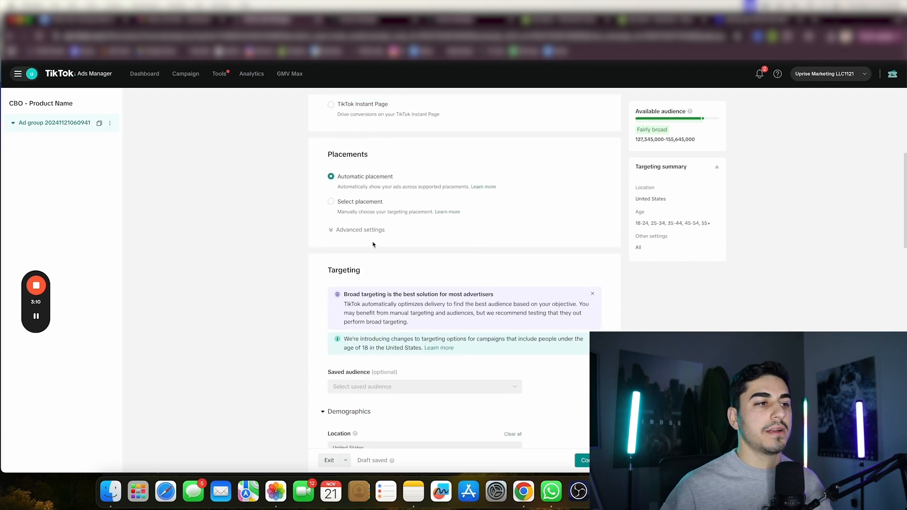
pyautogui.click(360, 201)
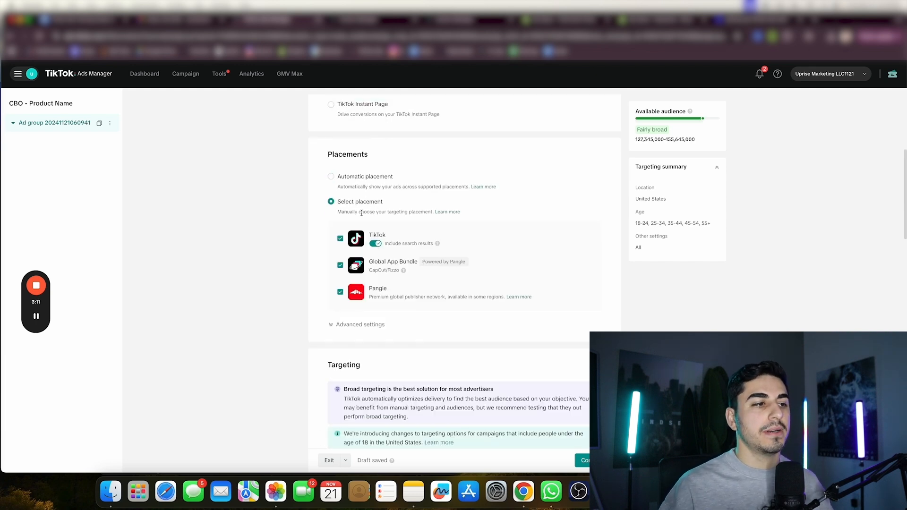
pyautogui.click(340, 265)
pyautogui.click(340, 292)
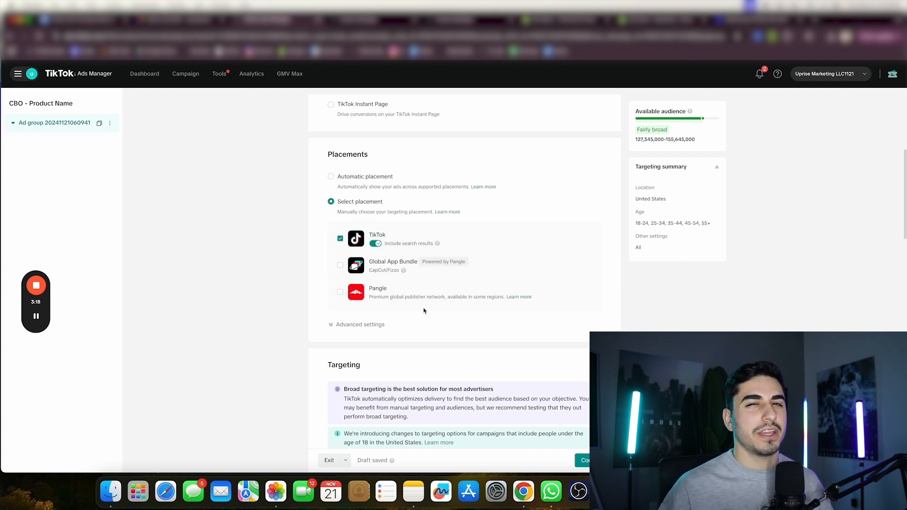
# Step: Turn off user comments and video downloads in the advanced placement settings
pyautogui.scroll(-5, 429, 316)
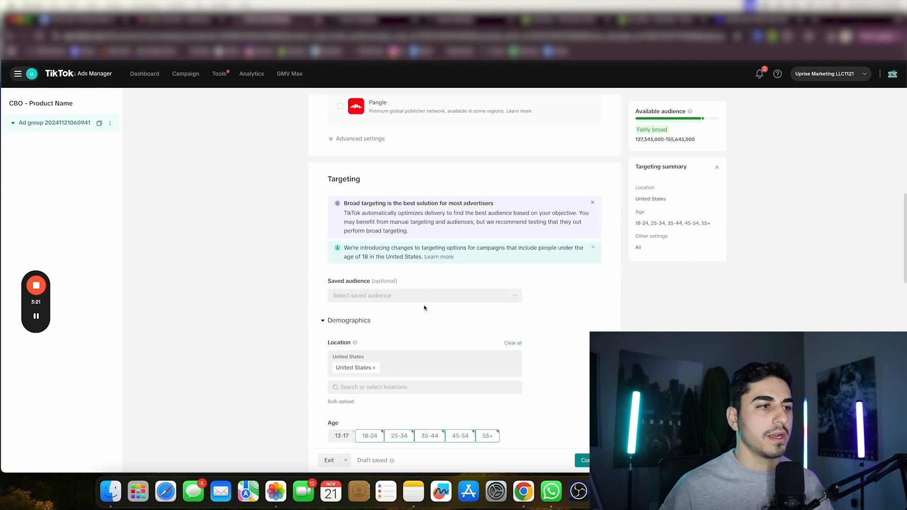
pyautogui.click(370, 142)
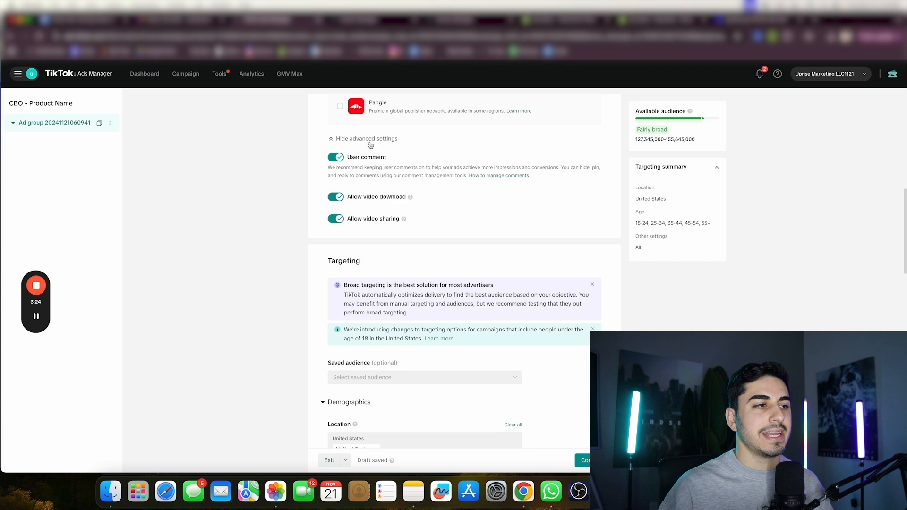
pyautogui.click(343, 159)
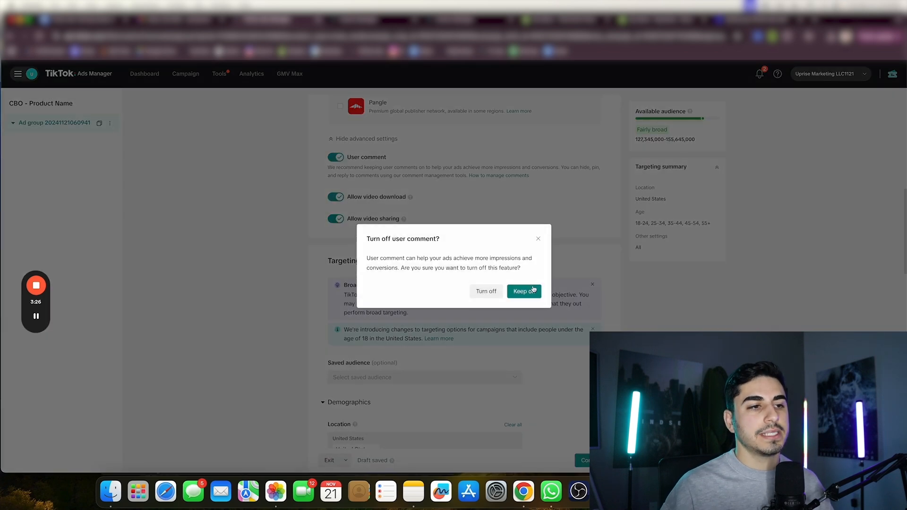
pyautogui.click(486, 292)
pyautogui.click(339, 201)
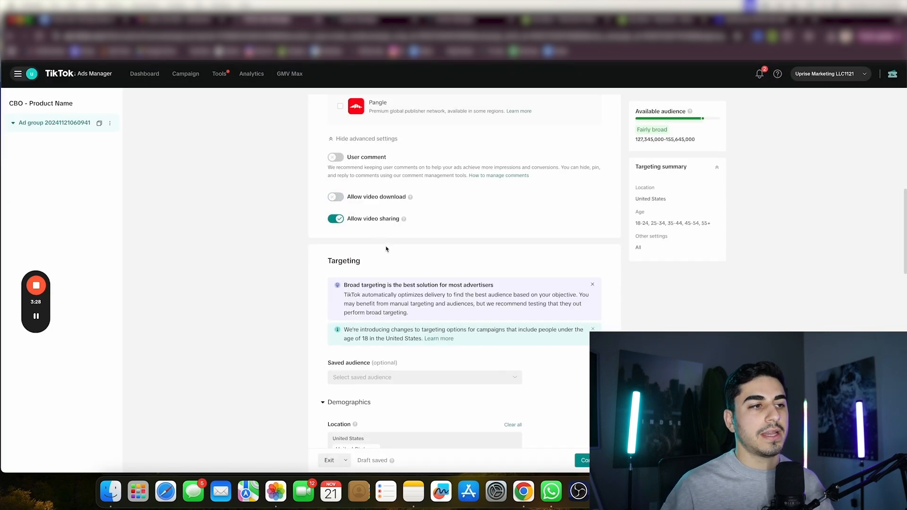
# Step: Add Canada to the ad group's target locations alongside the United States
pyautogui.scroll(-3, 402, 284)
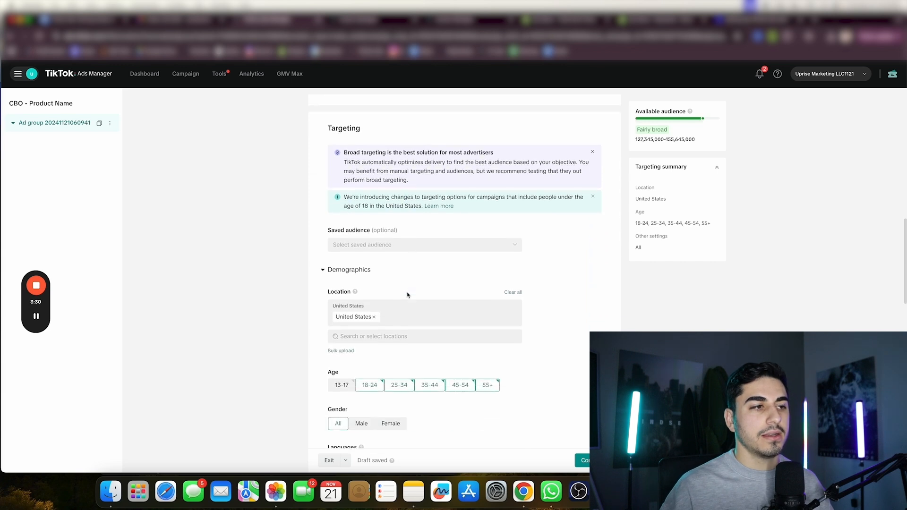
pyautogui.scroll(-2, 400, 279)
pyautogui.click(390, 257)
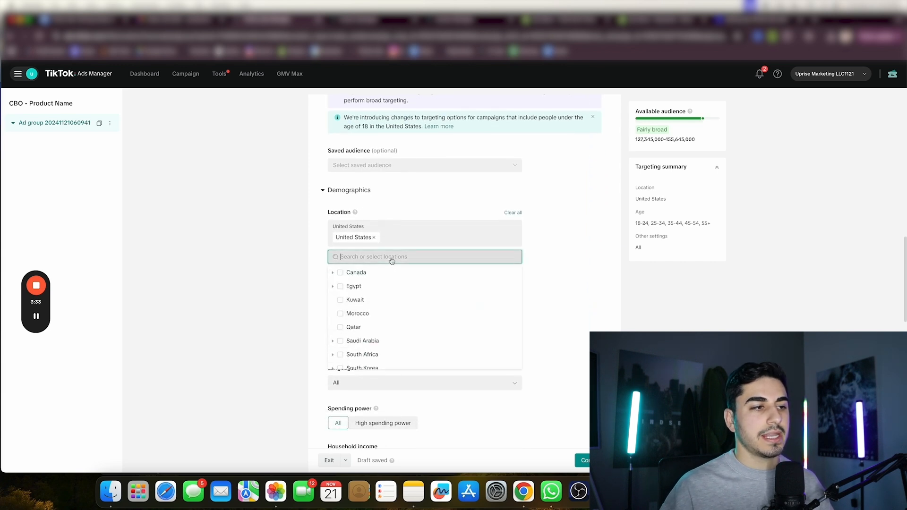
pyautogui.click(340, 273)
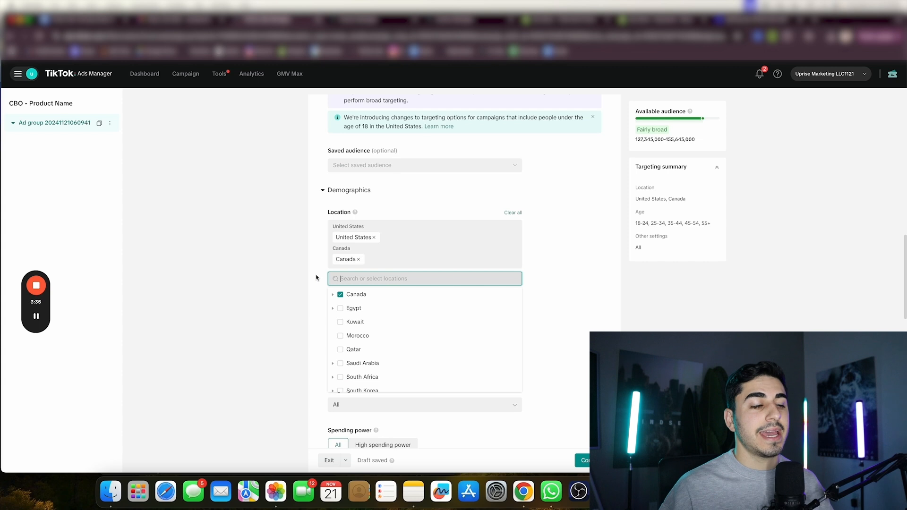
pyautogui.click(319, 270)
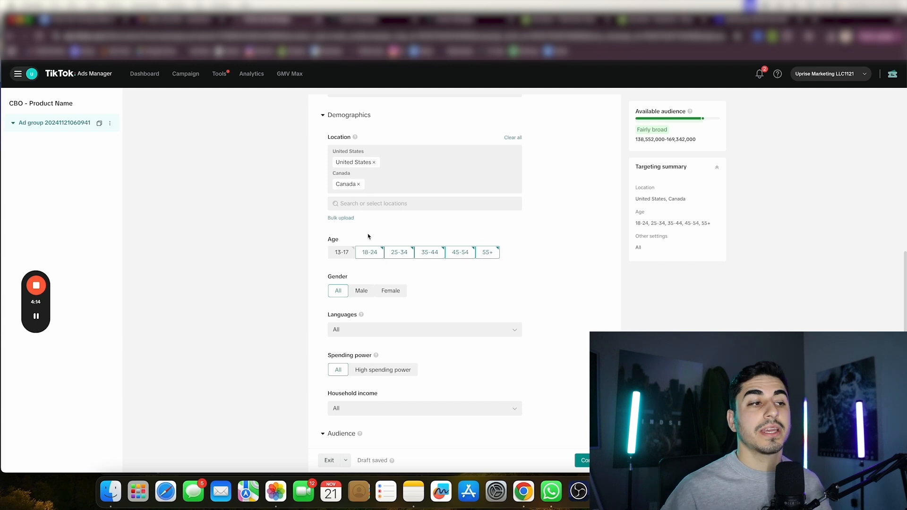
# Step: Review the ad group's remaining age, gender, language, spending power, audience, and interests and behaviors targeting options
pyautogui.scroll(-1, 472, 283)
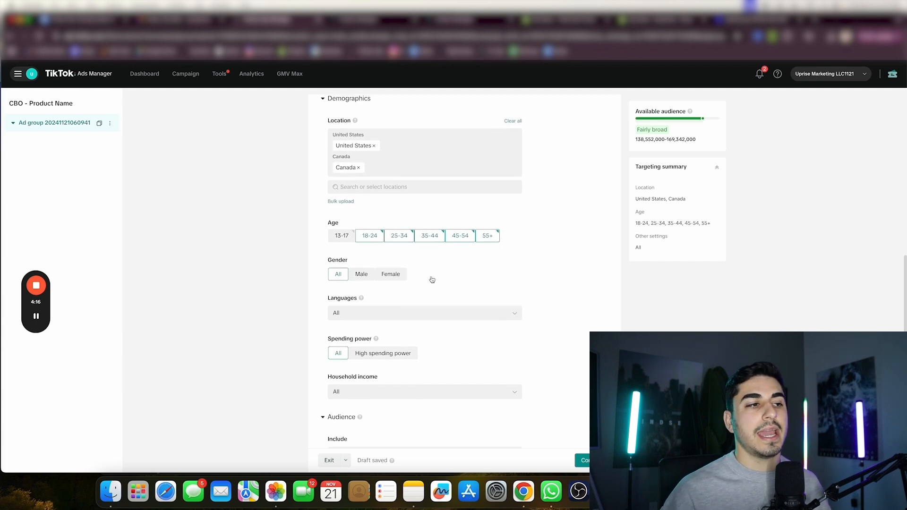
pyautogui.scroll(-3, 345, 287)
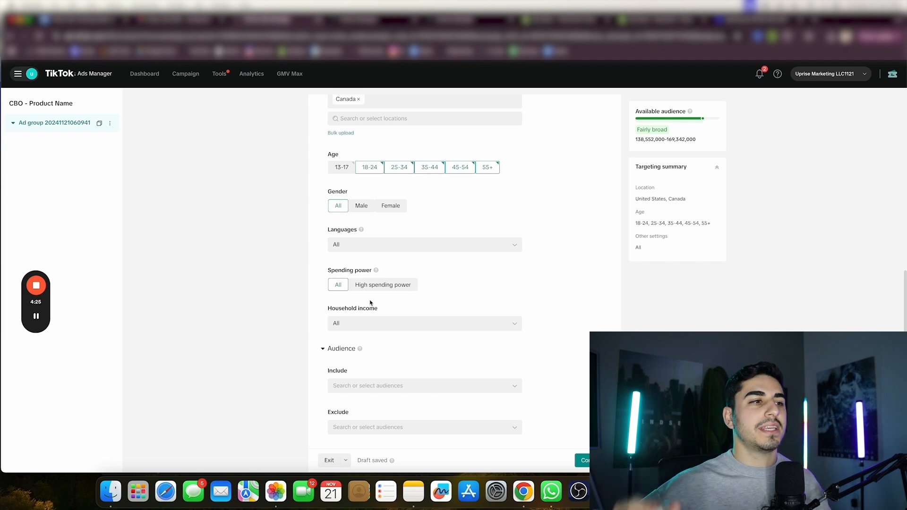
pyautogui.scroll(-3, 449, 296)
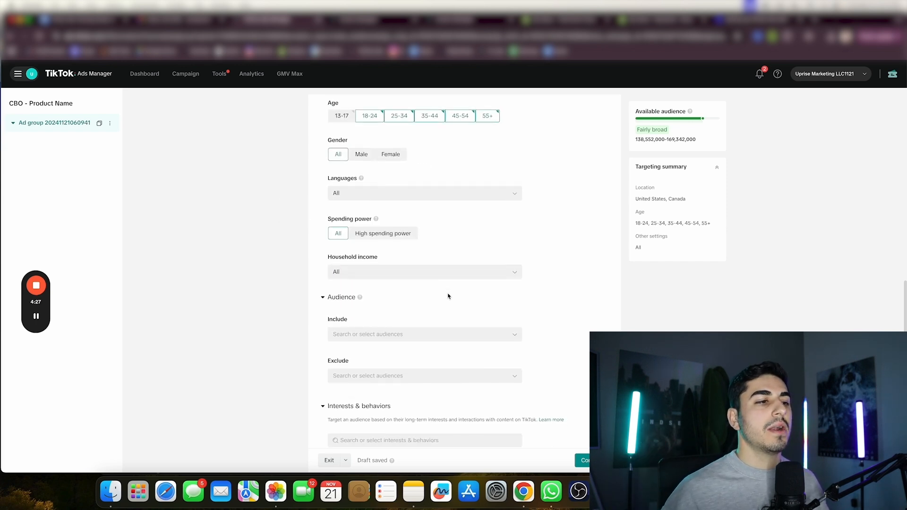
pyautogui.scroll(-1, 448, 296)
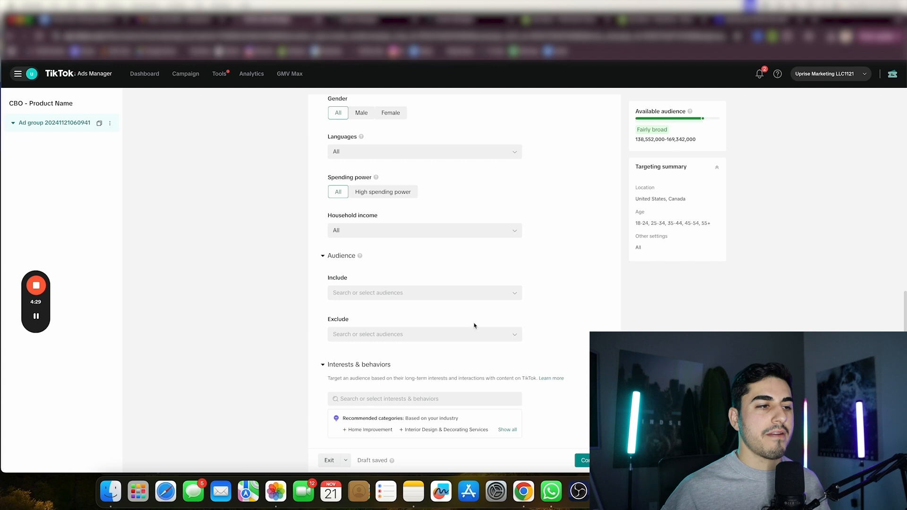
pyautogui.scroll(-5, 474, 326)
pyautogui.scroll(-2, 474, 326)
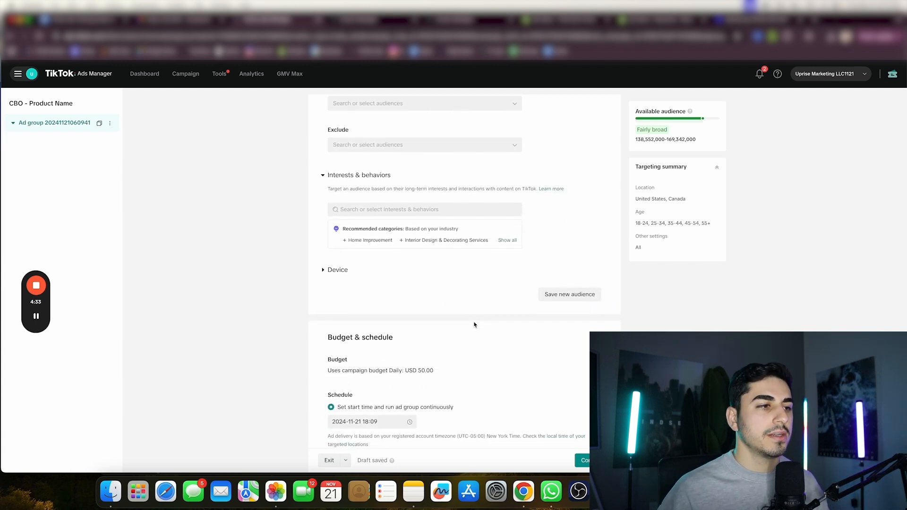
pyautogui.scroll(-2, 474, 324)
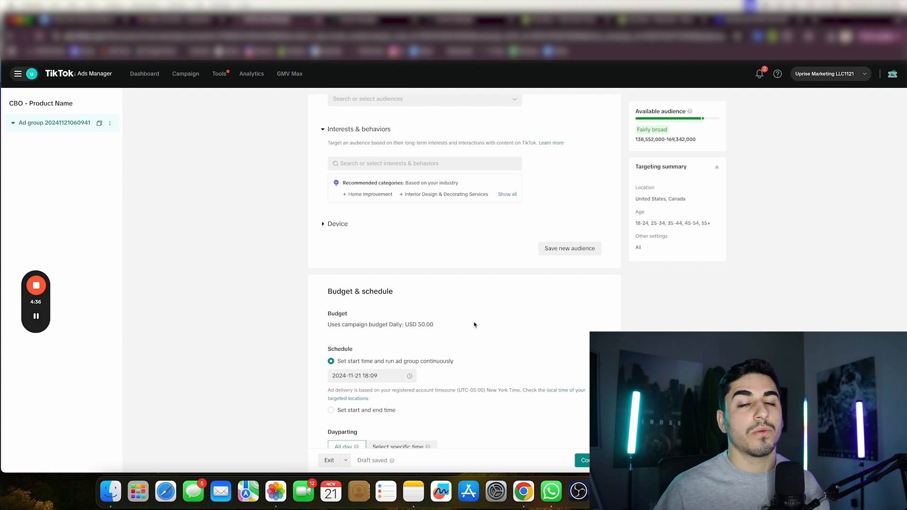
# Step: Schedule the ad group to start on 2024-11-22 at 00:00 and run continuously
pyautogui.scroll(-3, 474, 325)
pyautogui.click(375, 284)
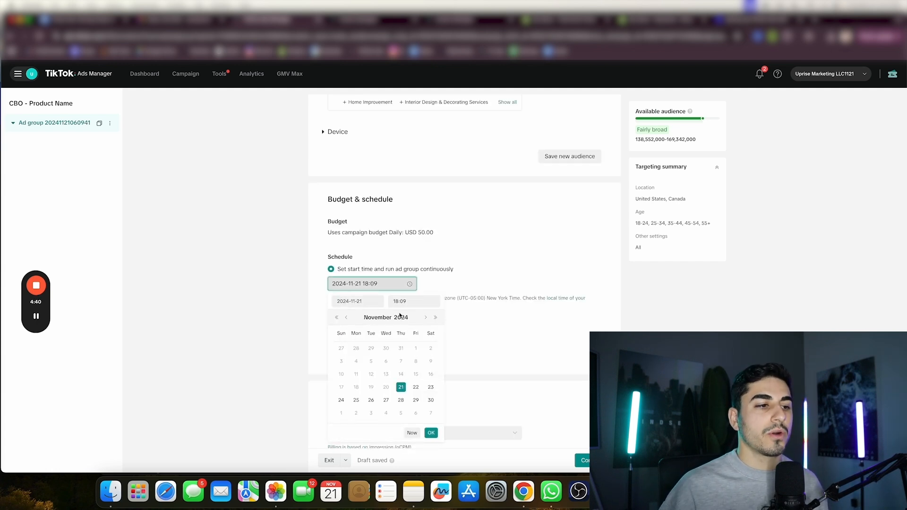
pyautogui.click(416, 388)
pyautogui.click(409, 302)
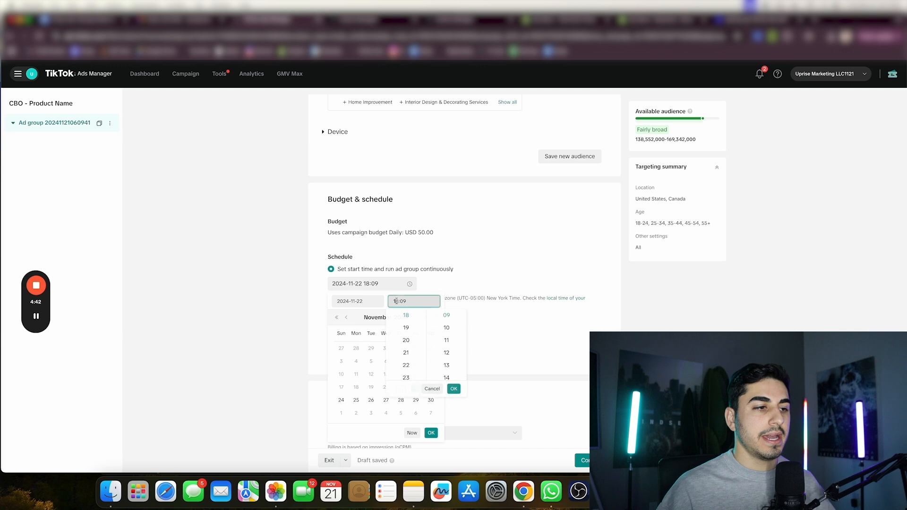
pyautogui.scroll(5, 406, 331)
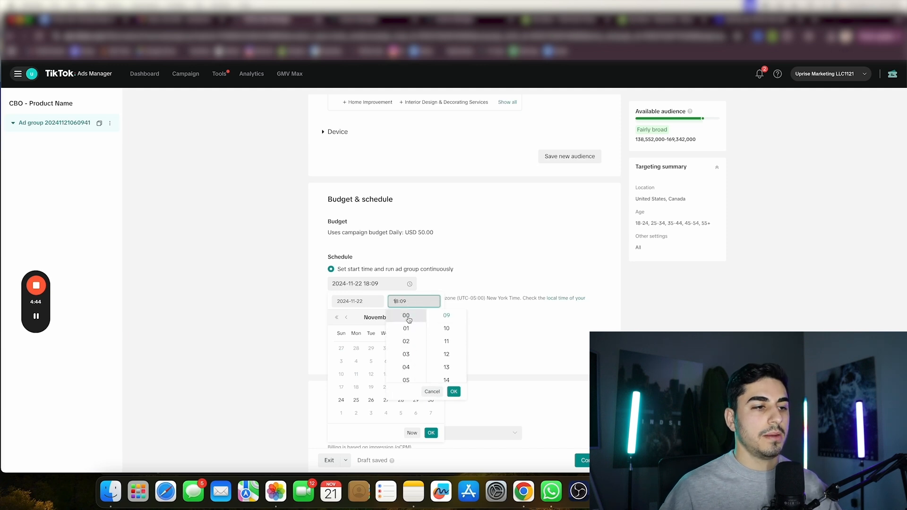
pyautogui.click(405, 315)
pyautogui.scroll(2, 454, 321)
pyautogui.scroll(2, 447, 331)
pyautogui.click(446, 315)
pyautogui.click(453, 391)
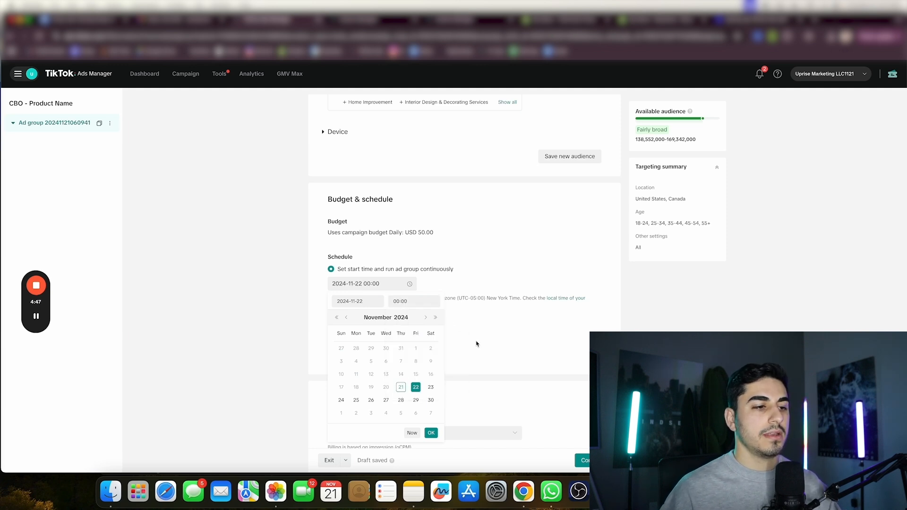
# Step: Confirm the ad group schedule, keep the default dayparting and bidding, and continue to the ad setup with Smart Creative turned on
pyautogui.click(432, 433)
pyautogui.scroll(-3, 442, 336)
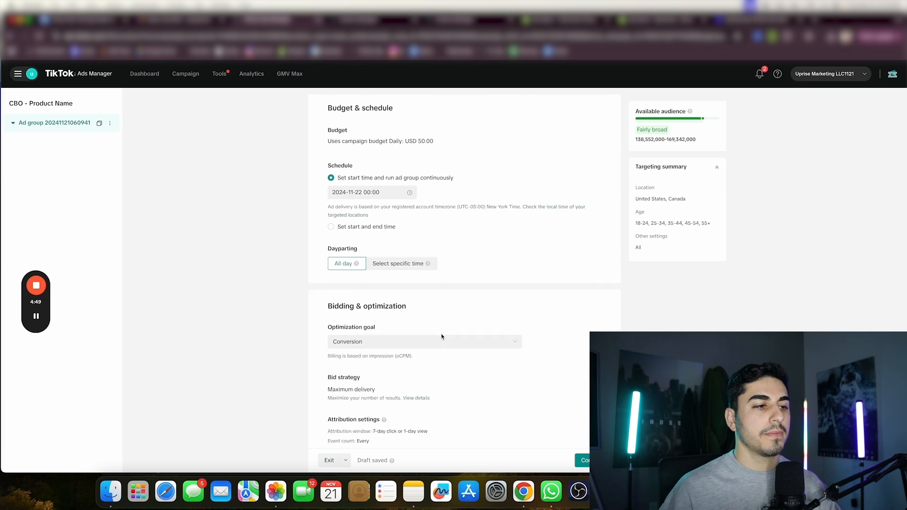
pyautogui.scroll(-1, 442, 337)
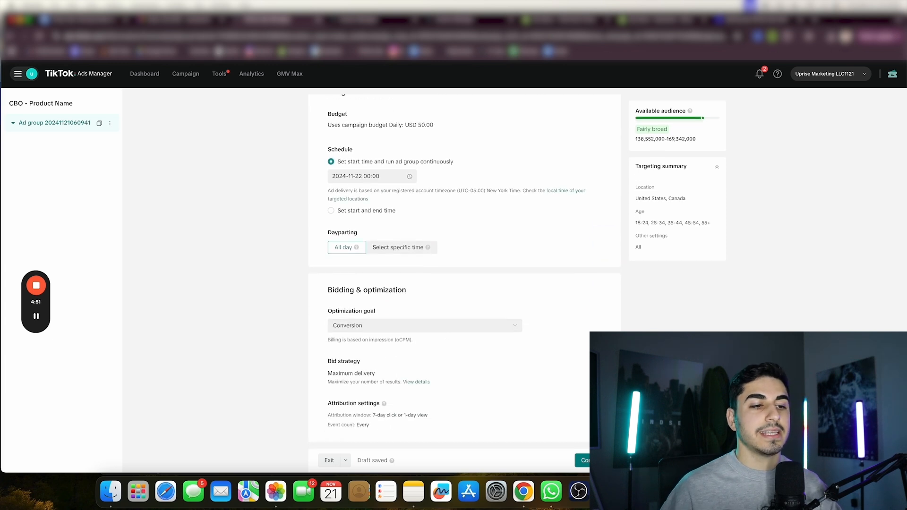
pyautogui.click(592, 461)
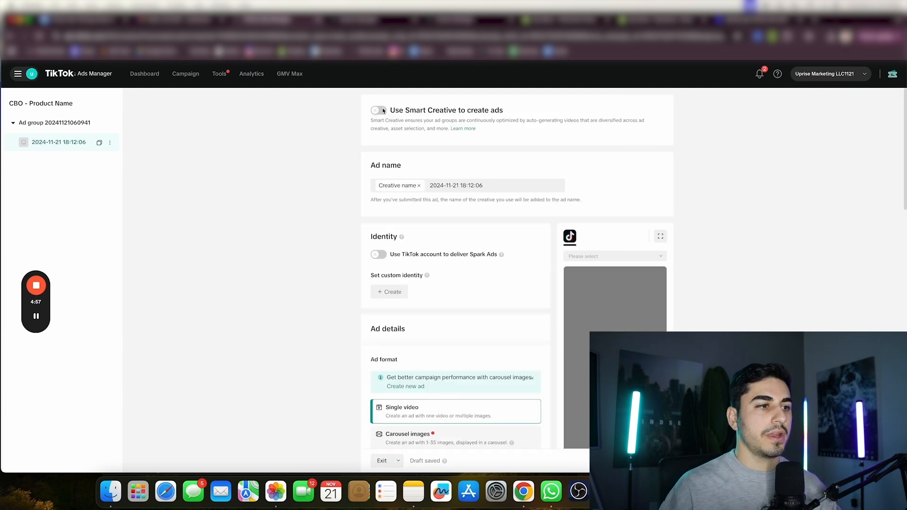
pyautogui.click(379, 110)
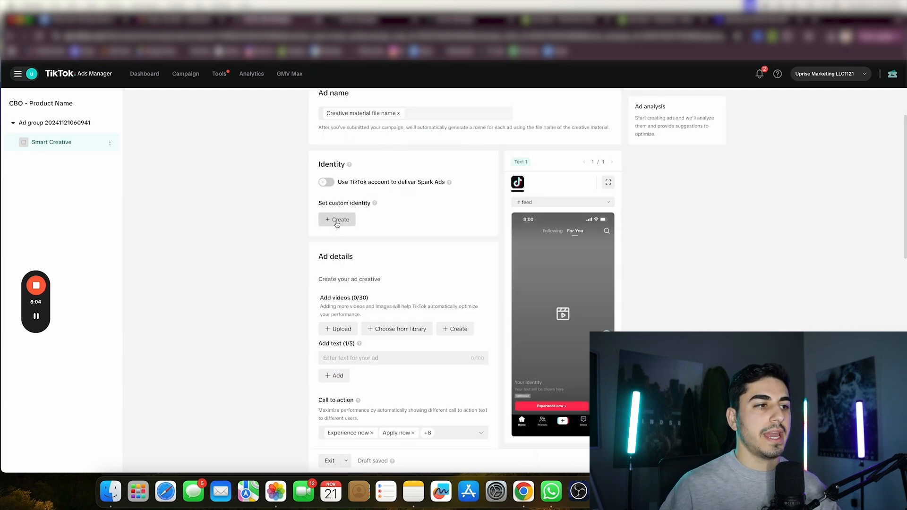
# Step: Create a custom identity named Fire Place Express for the ad, keeping the default profile image
pyautogui.click(337, 223)
pyautogui.tripleClick(452, 162)
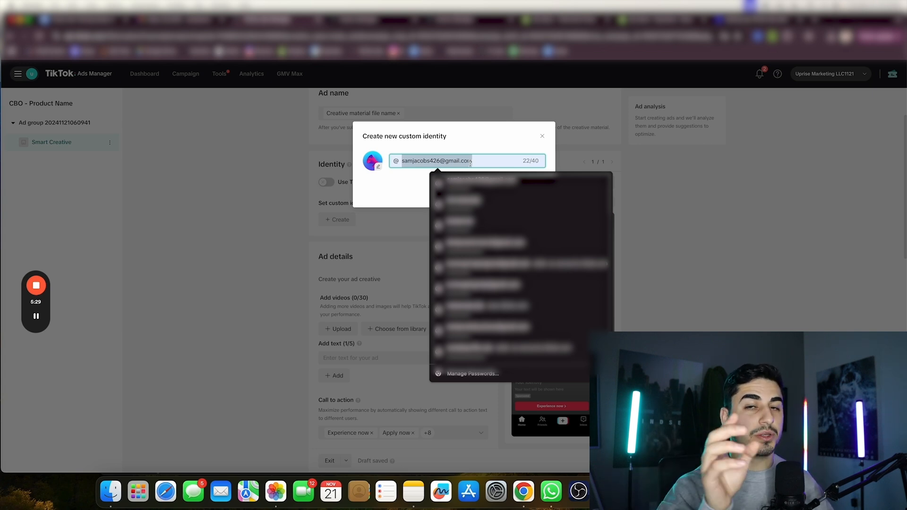
pyautogui.press('Escape')
pyautogui.write('Fire Place Exp')
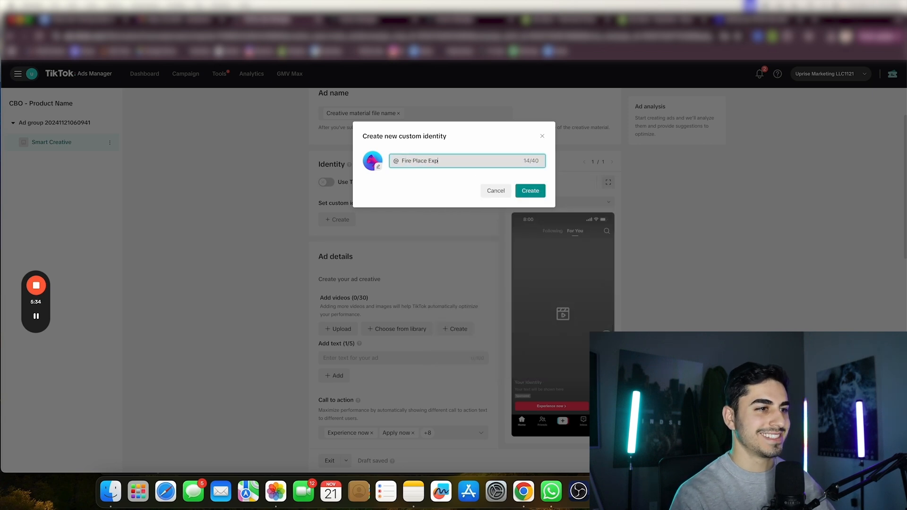
pyautogui.write('ess')
pyautogui.click(362, 155)
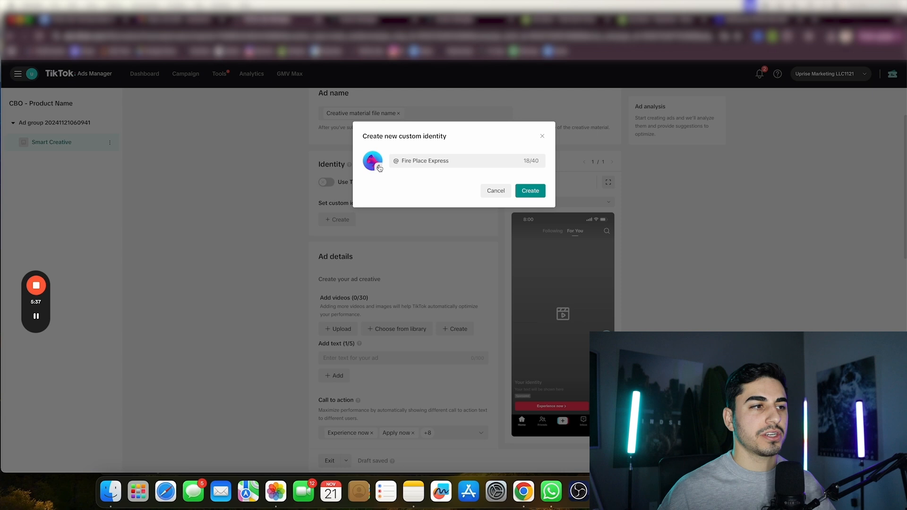
pyautogui.click(379, 166)
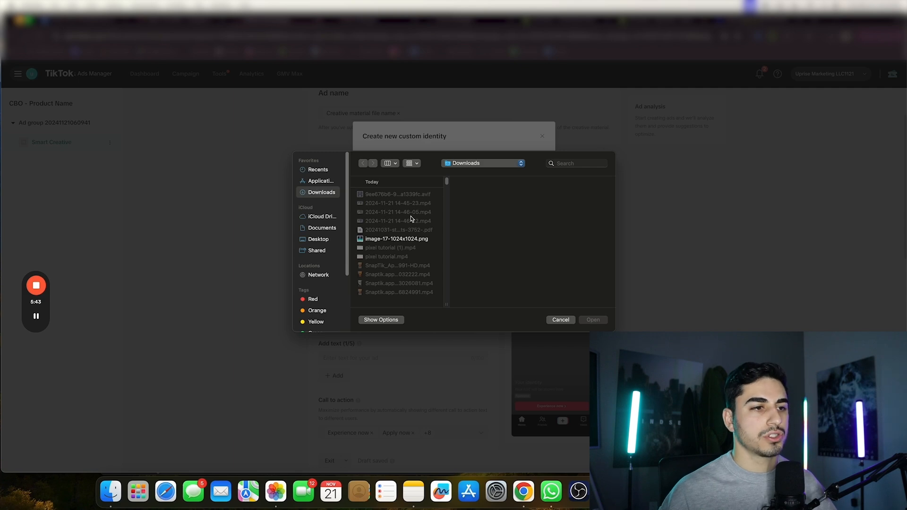
pyautogui.click(561, 321)
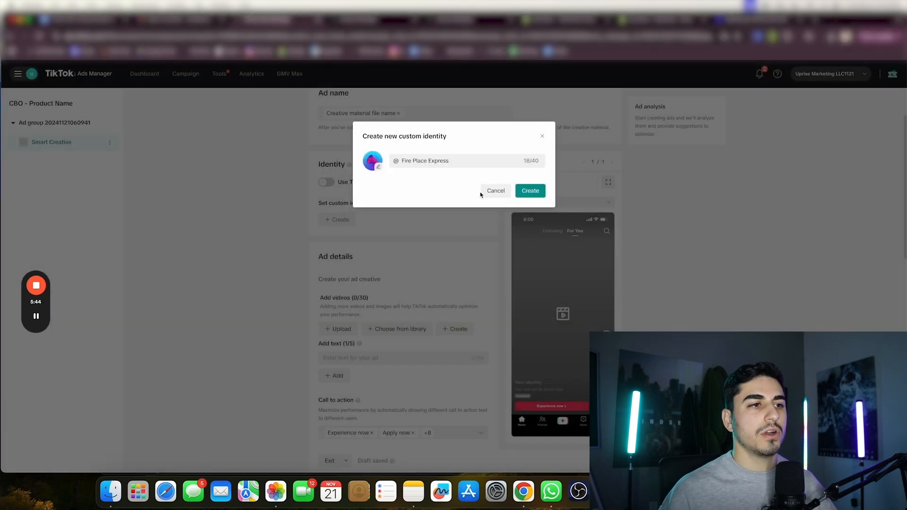
pyautogui.click(526, 196)
# Step: Upload the four SnapTik videos from Downloads to the ad and preview the first one
pyautogui.scroll(-3, 462, 258)
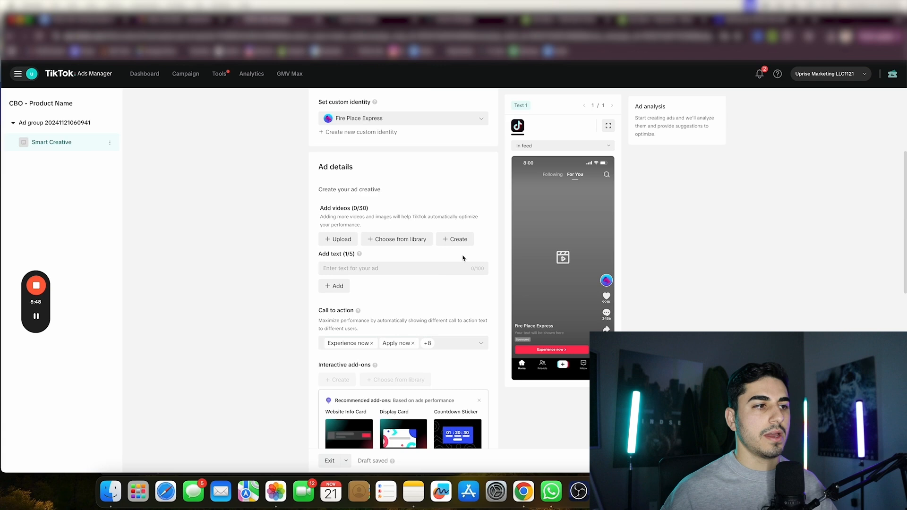
pyautogui.click(345, 232)
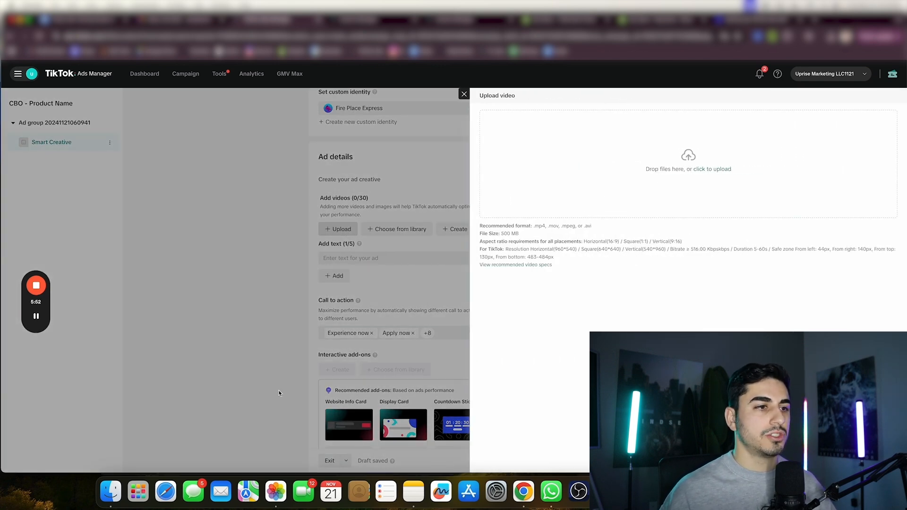
pyautogui.click(742, 170)
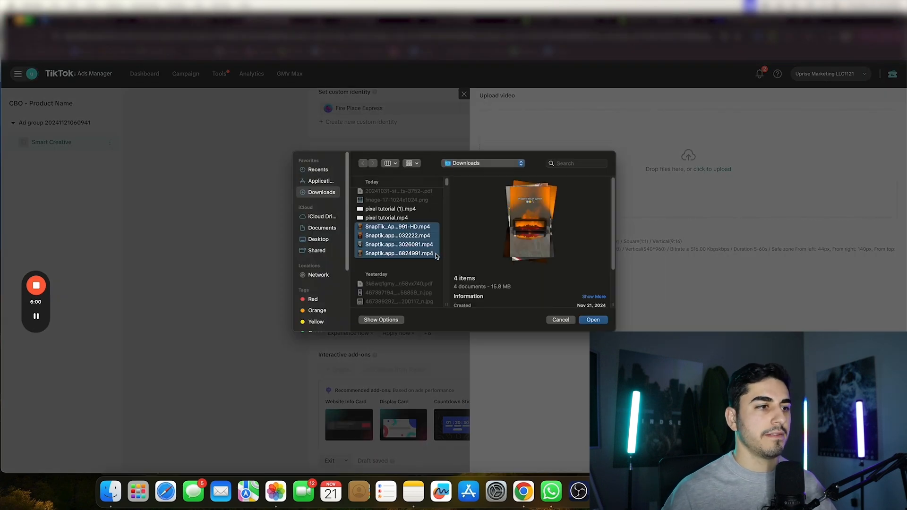
pyautogui.click(593, 319)
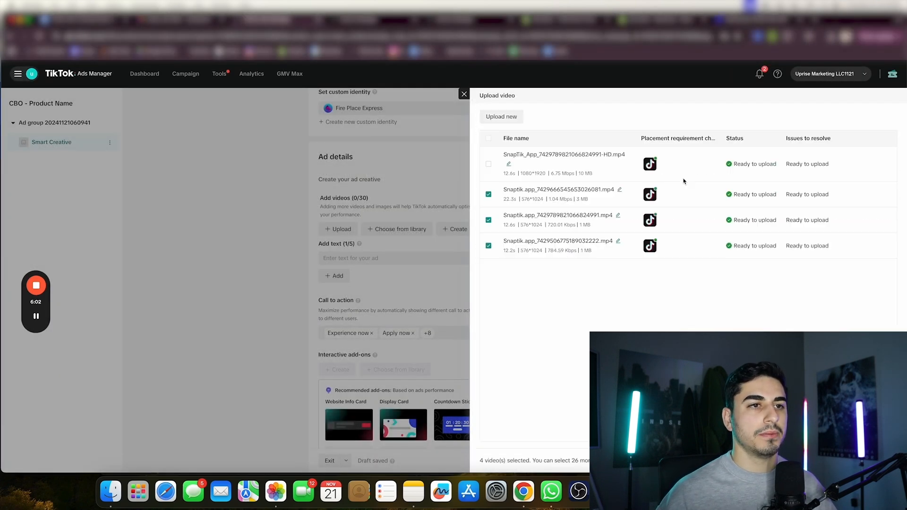
pyautogui.click(878, 461)
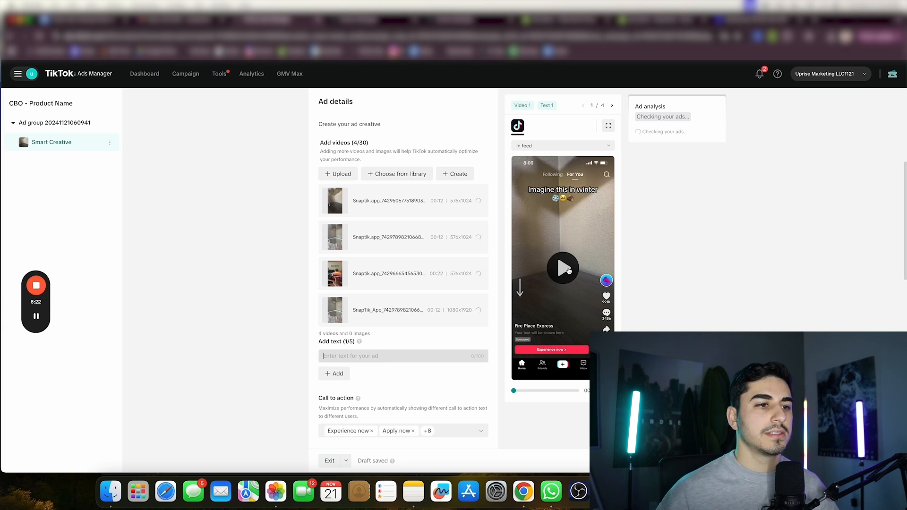
pyautogui.click(563, 270)
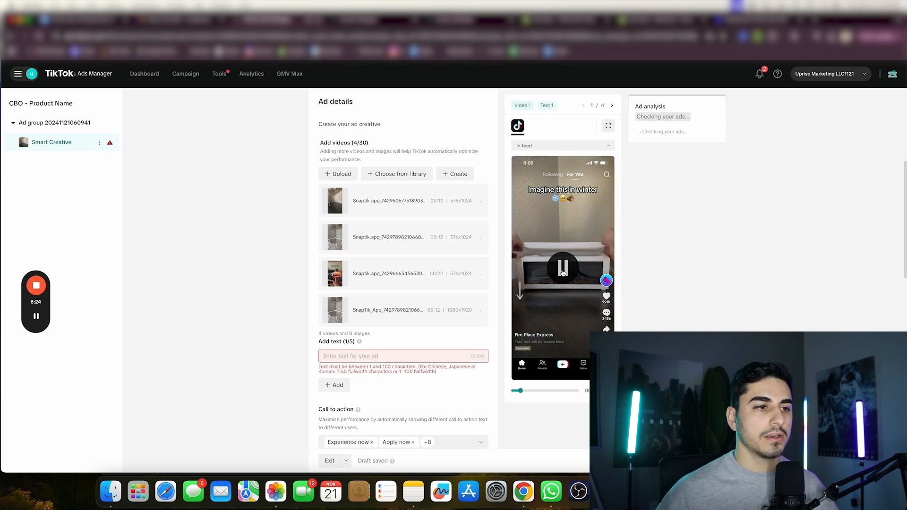
pyautogui.click(563, 269)
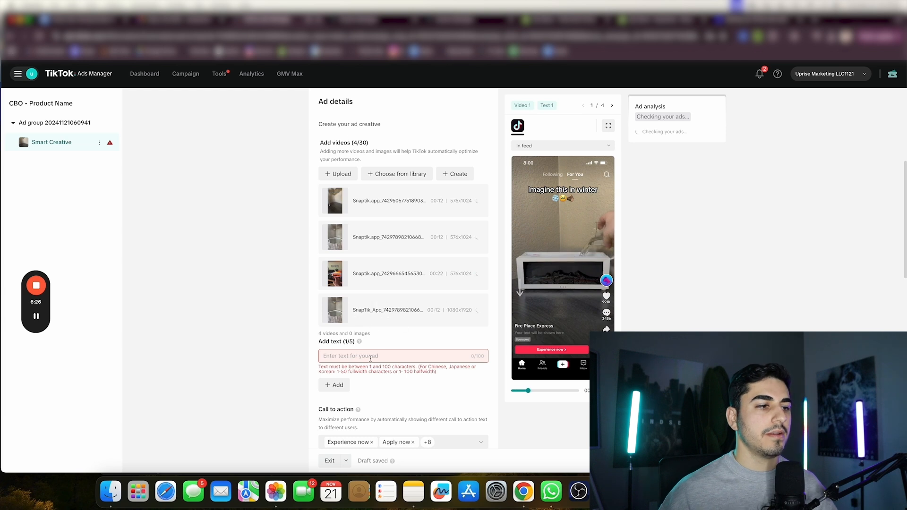
# Step: Enter "50% OFF SALE" as the ad's first text
pyautogui.scroll(-3, 392, 307)
pyautogui.click(391, 283)
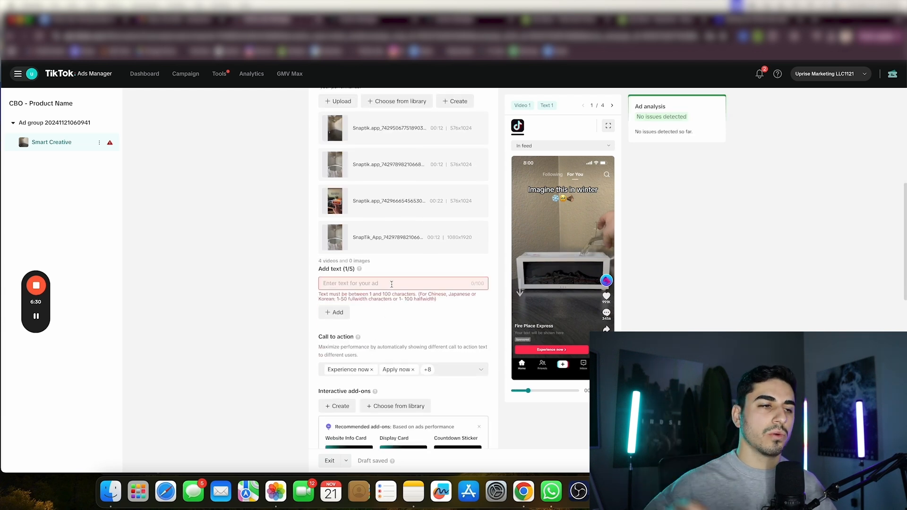
pyautogui.write('50')
pyautogui.write('% OFF SALE')
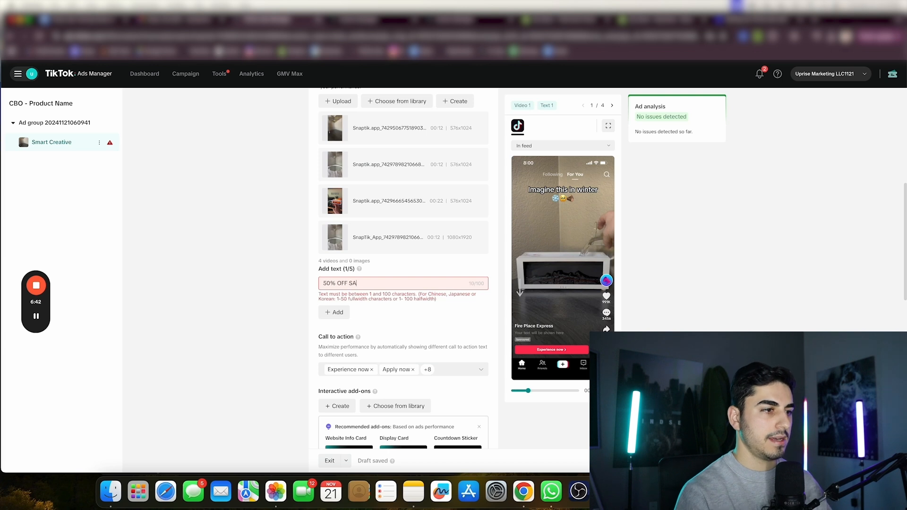
pyautogui.click(196, 294)
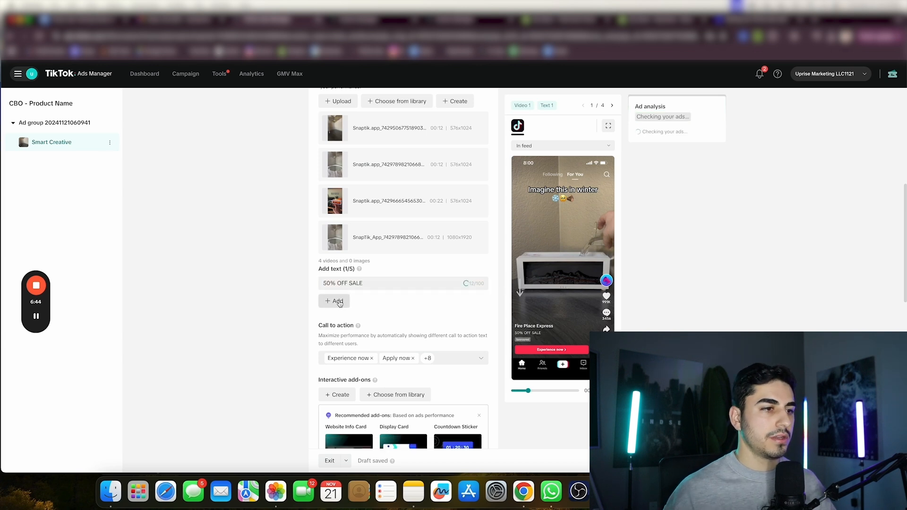
# Step: Add two more ad texts: "BUY ONE BEFORE IT'S GONE!" and "Perfect for winter OMG!"
pyautogui.click(338, 302)
pyautogui.write('BUY ')
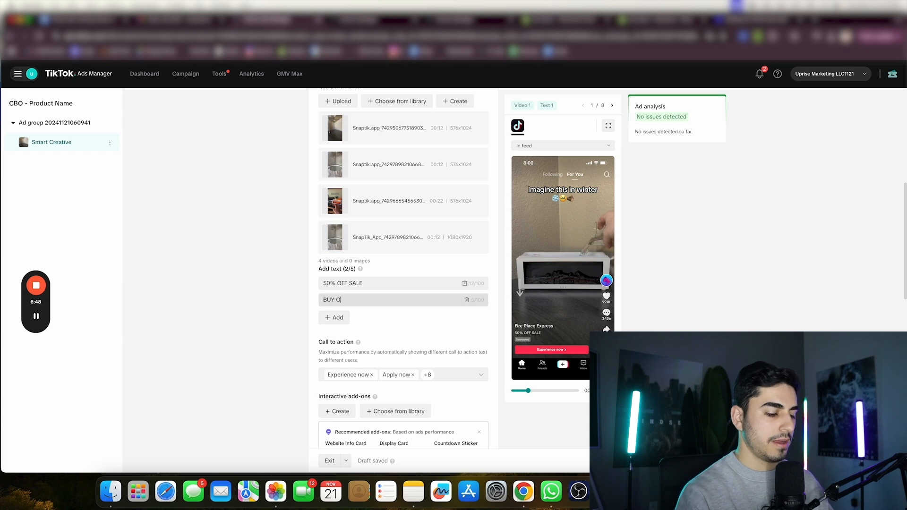
pyautogui.write('ONE BEFORE')
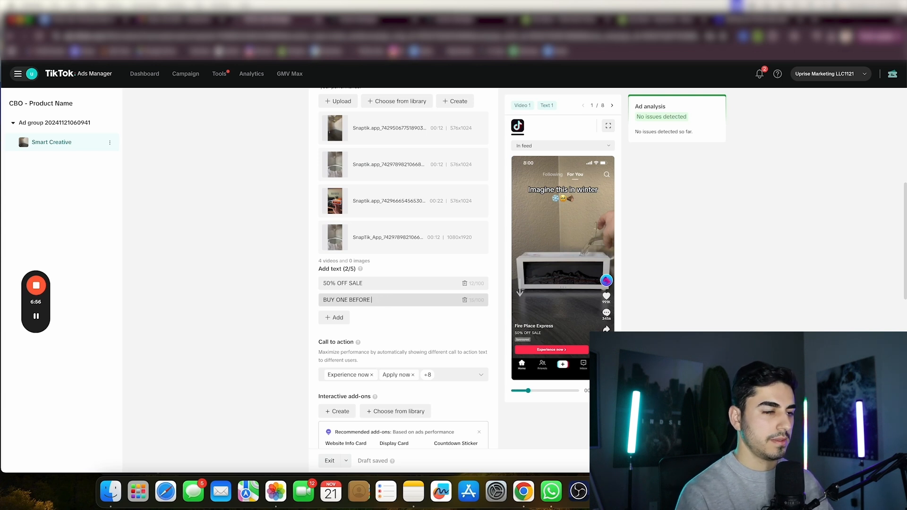
pyautogui.write('IT')
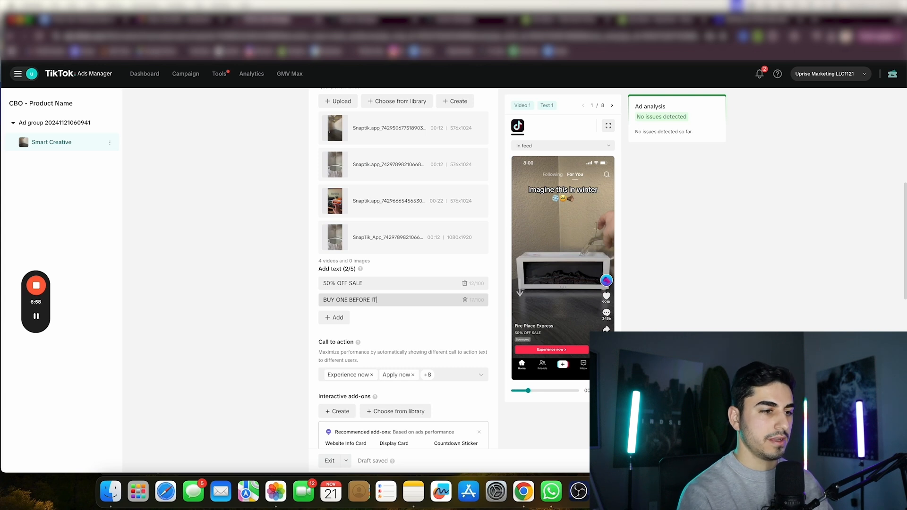
pyautogui.write("'S GONE!")
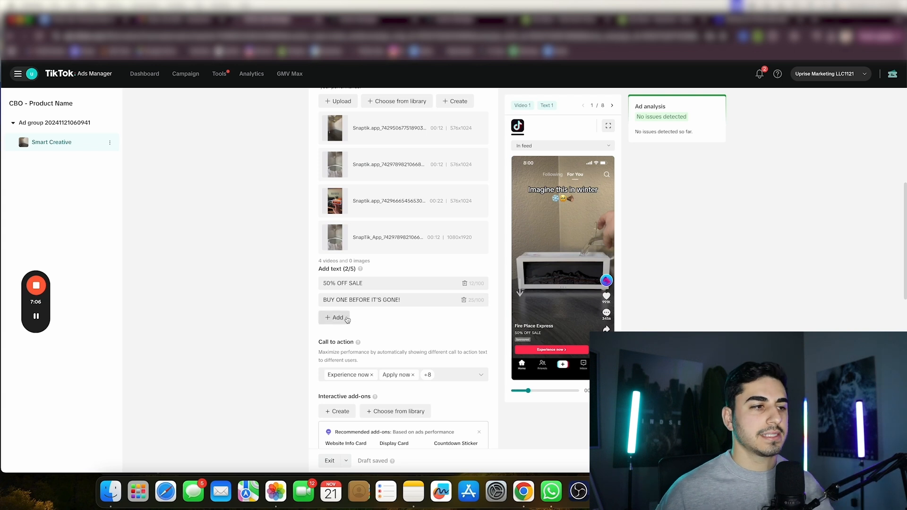
pyautogui.scroll(-2, 352, 318)
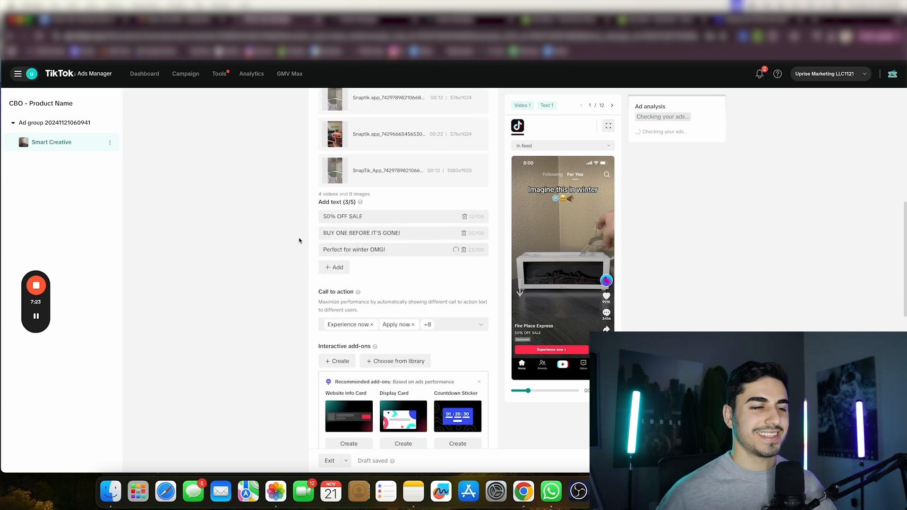
# Step: Deselect all calls to action except Shop now, and select the website destination URL for editing
pyautogui.scroll(-1, 299, 239)
pyautogui.scroll(-2, 299, 240)
pyautogui.click(389, 266)
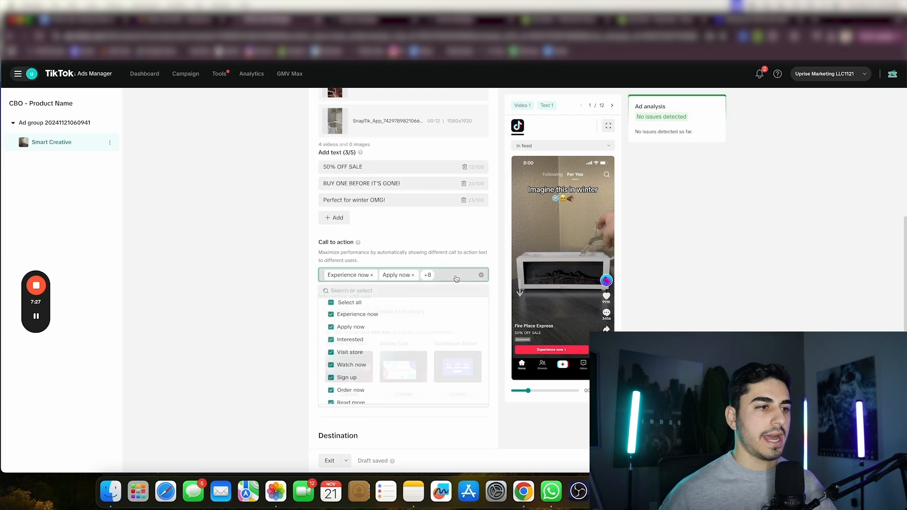
pyautogui.scroll(-1, 371, 309)
pyautogui.click(332, 282)
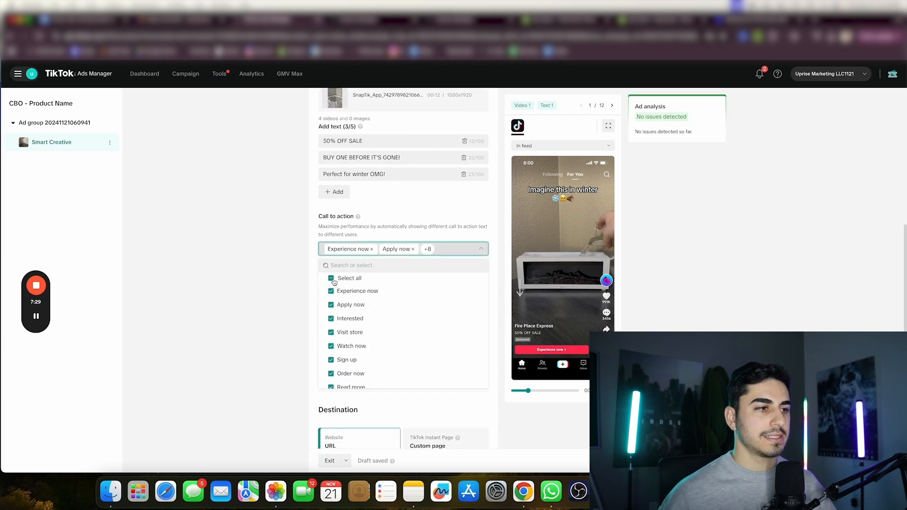
pyautogui.click(332, 279)
pyautogui.scroll(-4, 350, 307)
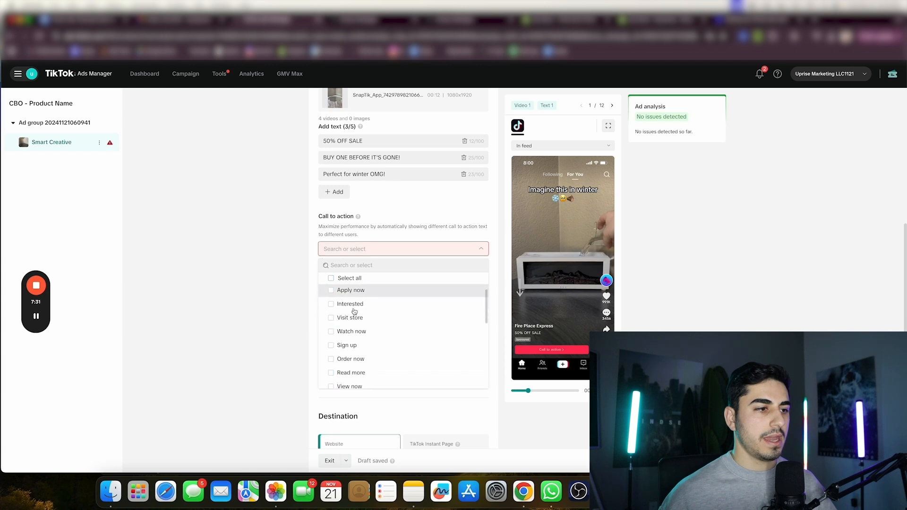
pyautogui.scroll(1, 355, 355)
pyautogui.click(352, 361)
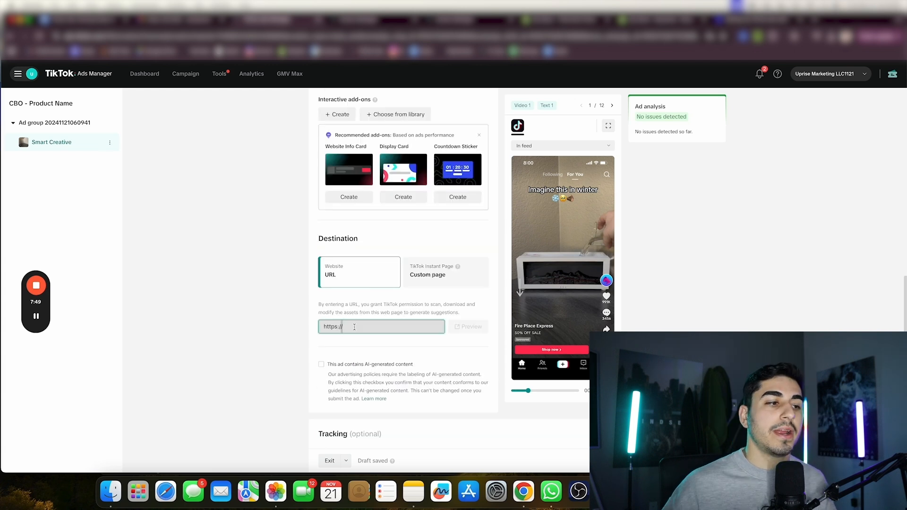
pyautogui.tripleClick(354, 327)
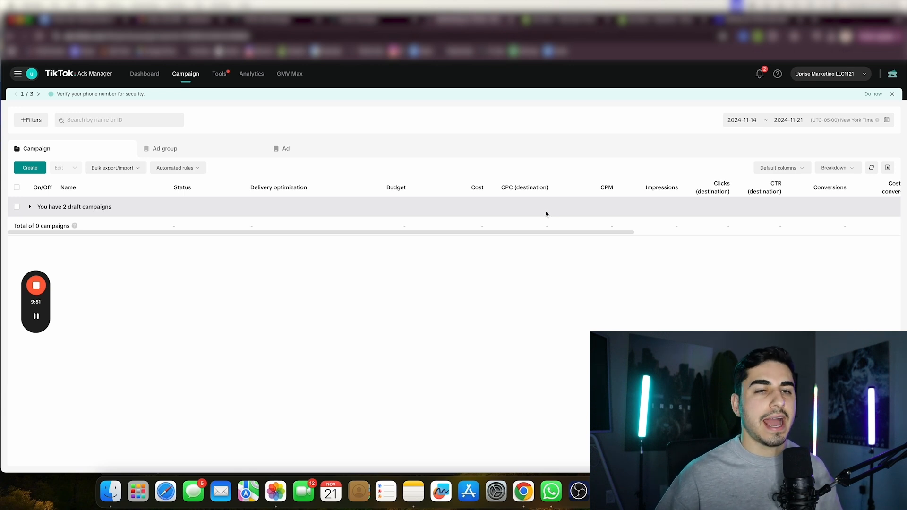
# Step: Expand the draft campaigns, select CBO - Product Name, and view the performance columns for its ads
pyautogui.click(29, 207)
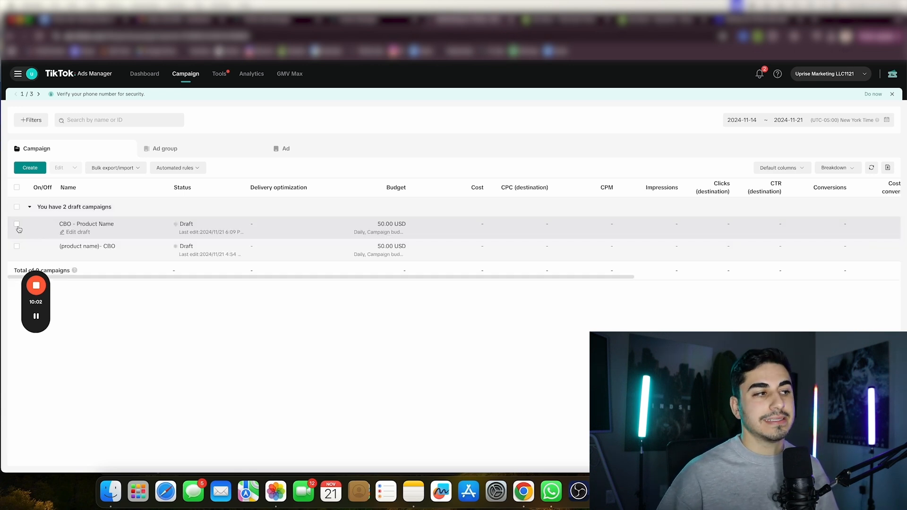
pyautogui.click(17, 223)
pyautogui.click(323, 152)
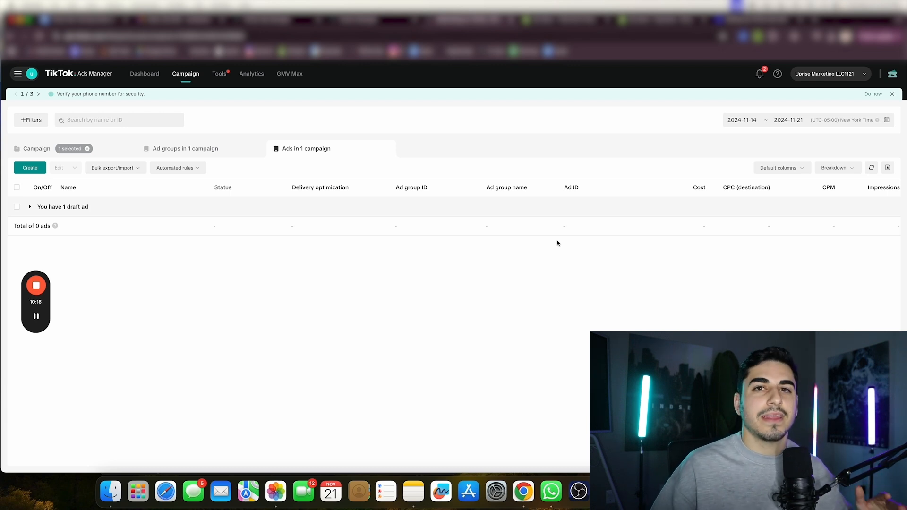
pyautogui.hscroll(5, 558, 243)
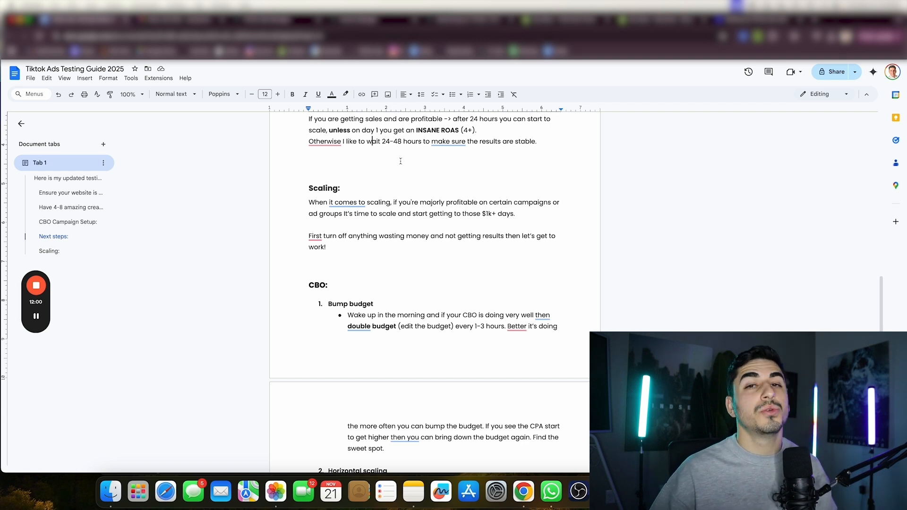
# Step: Read the Scaling section of the Tiktok Ads Testing Guide 2025 in Google Docs, covering CBO budget bumping and horizontal scaling
pyautogui.click(426, 203)
pyautogui.scroll(-1, 426, 205)
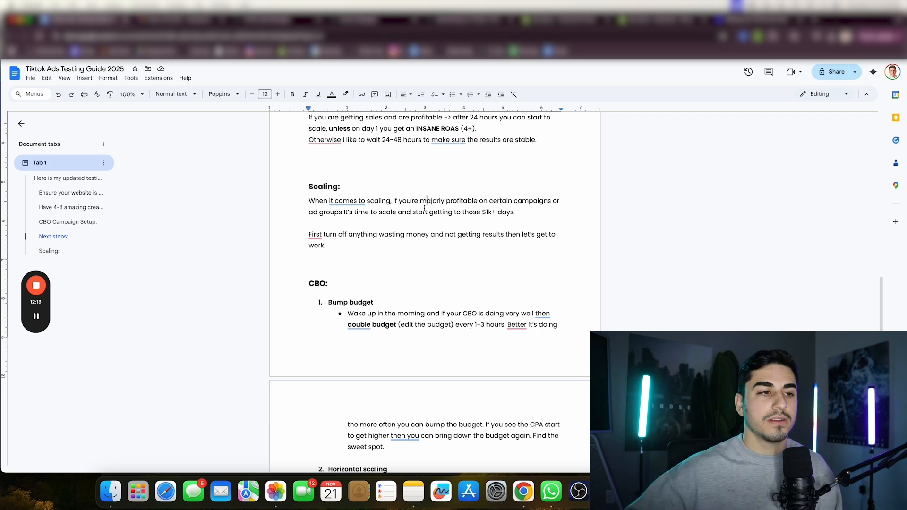
pyautogui.scroll(-5, 424, 208)
pyautogui.scroll(-1, 443, 232)
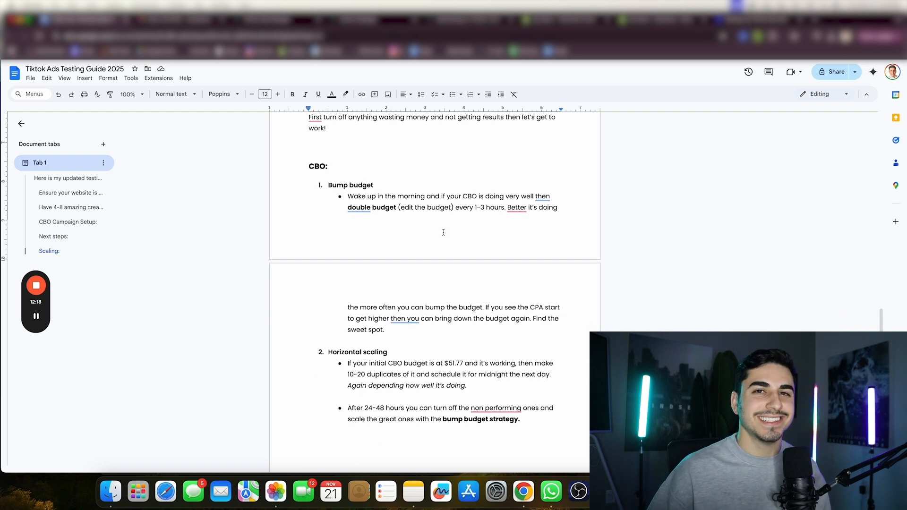